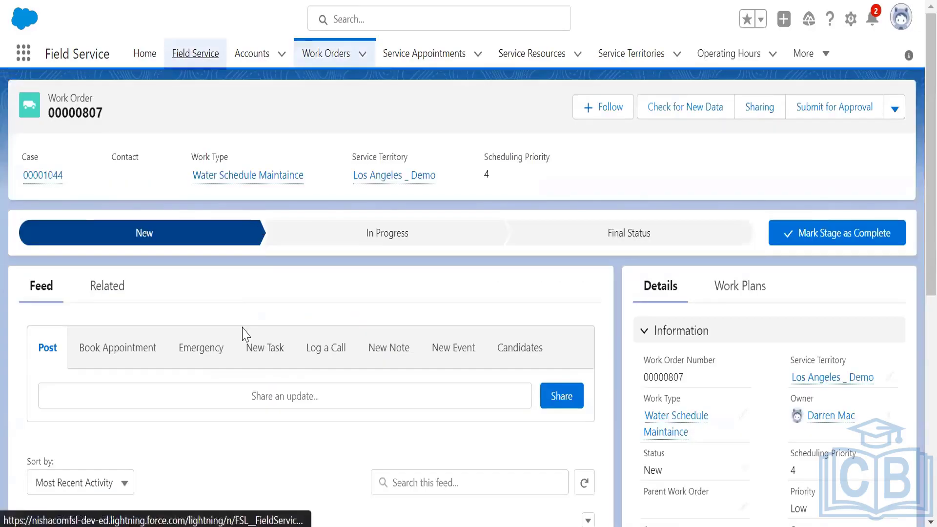
Open the Field Service dispatcher console and look through the scheduling policy options, trying Emergency and returning to Customer First
{"action": "key", "text": "Return"}
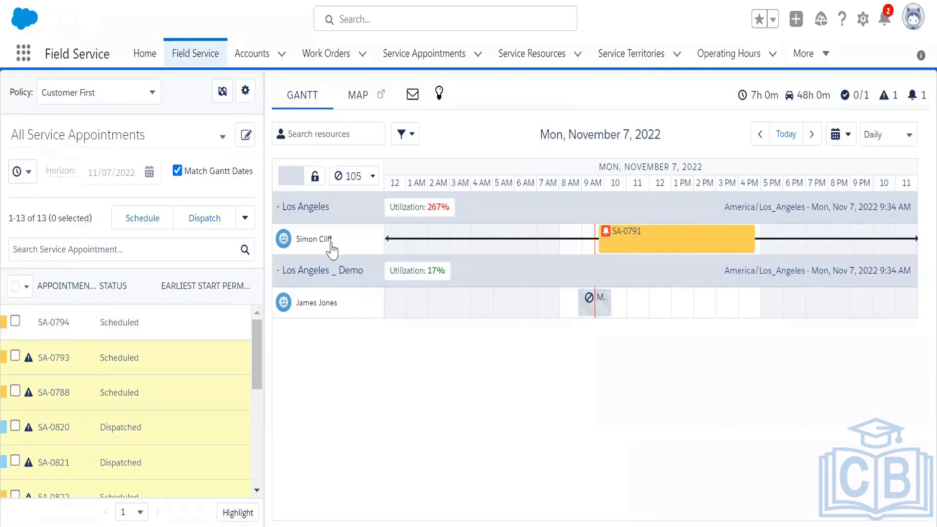
{"action": "left_click", "coordinate": [146, 95]}
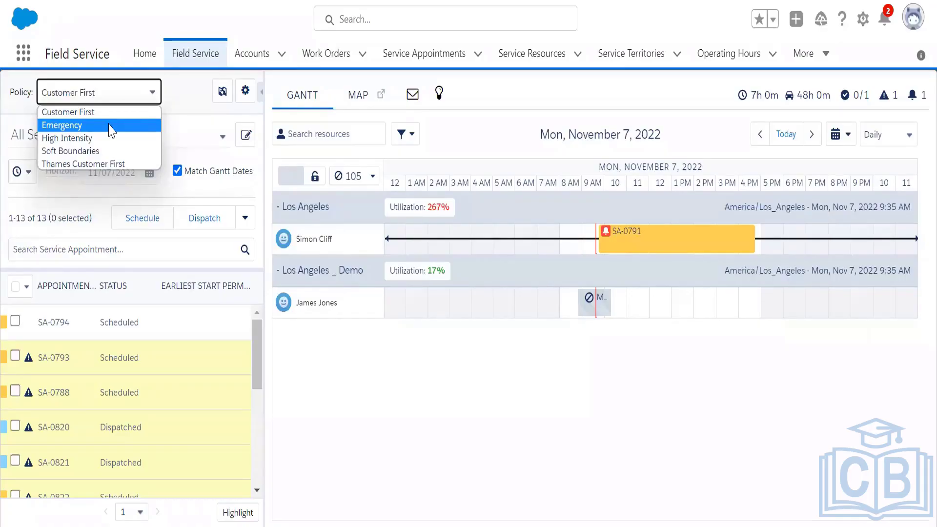
{"action": "left_click", "coordinate": [111, 126]}
{"action": "left_click", "coordinate": [100, 95]}
{"action": "left_click", "coordinate": [97, 112]}
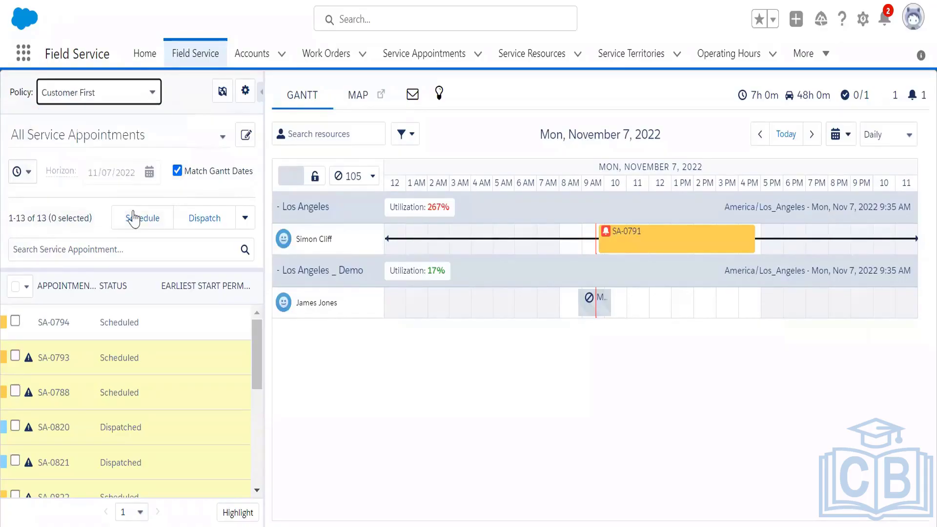
{"action": "left_click", "coordinate": [142, 93]}
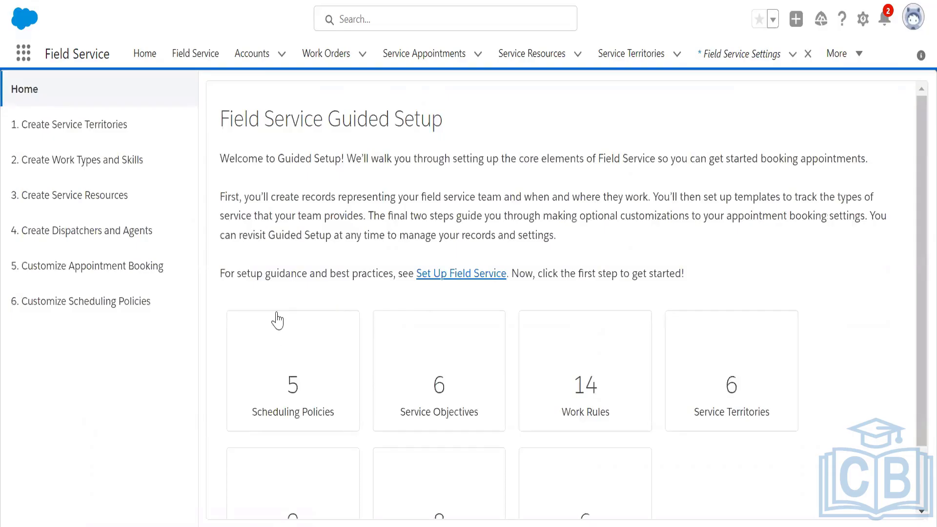
Open Customize Scheduling Policies in Guided Setup and examine the Customer First policy's settings, work rules and service objective weights
{"action": "left_click", "coordinate": [81, 301]}
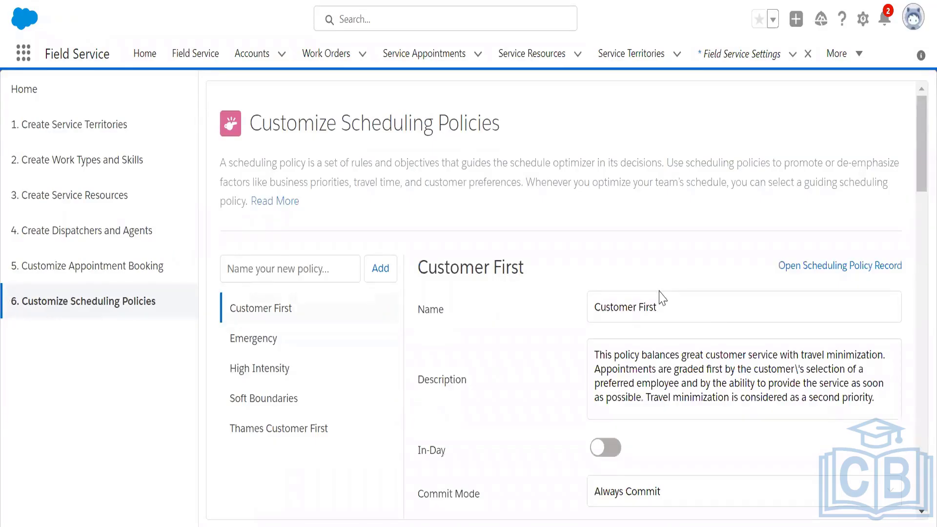
{"action": "scroll", "coordinate": [771, 224], "scroll_direction": "down", "scroll_amount": 4}
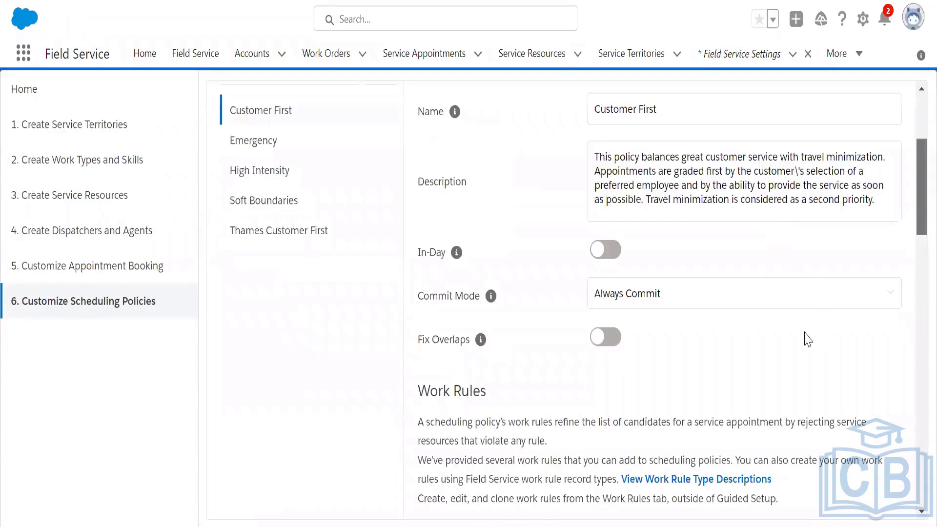
{"action": "scroll", "coordinate": [808, 339], "scroll_direction": "down", "scroll_amount": 20}
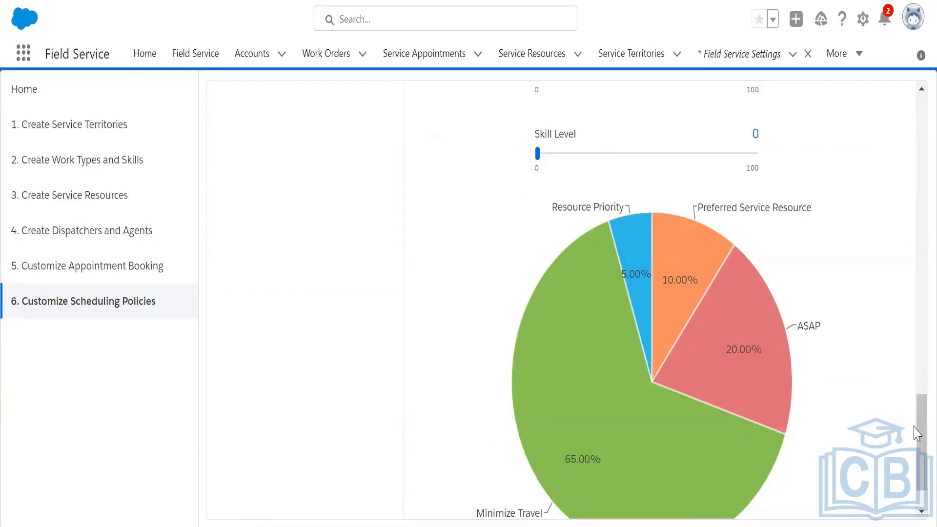
{"action": "left_click_drag", "start_coordinate": [917, 433], "coordinate": [914, 387]}
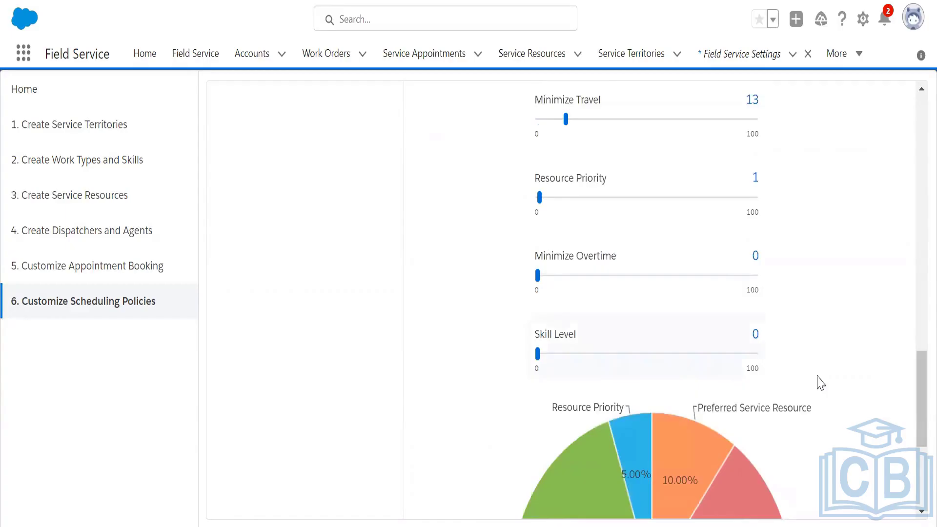
{"action": "left_click_drag", "start_coordinate": [913, 424], "coordinate": [915, 377]}
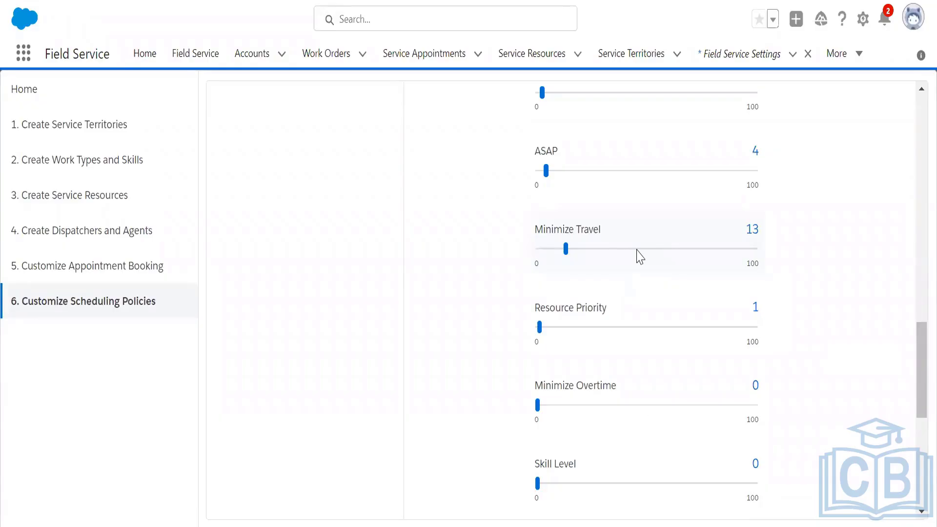
{"action": "left_click_drag", "start_coordinate": [918, 351], "coordinate": [916, 326]}
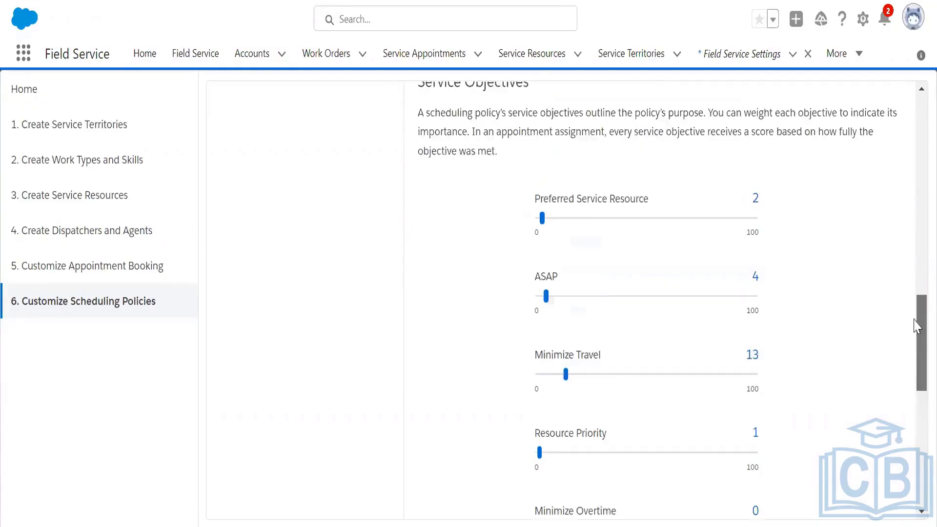
{"action": "scroll", "coordinate": [916, 326], "scroll_direction": "up", "scroll_amount": 3}
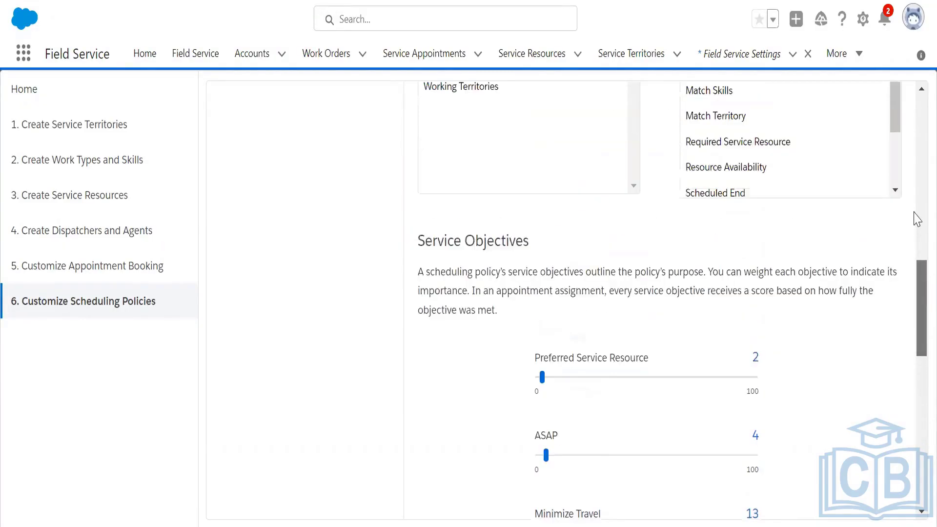
{"action": "scroll", "coordinate": [916, 217], "scroll_direction": "up", "scroll_amount": 1}
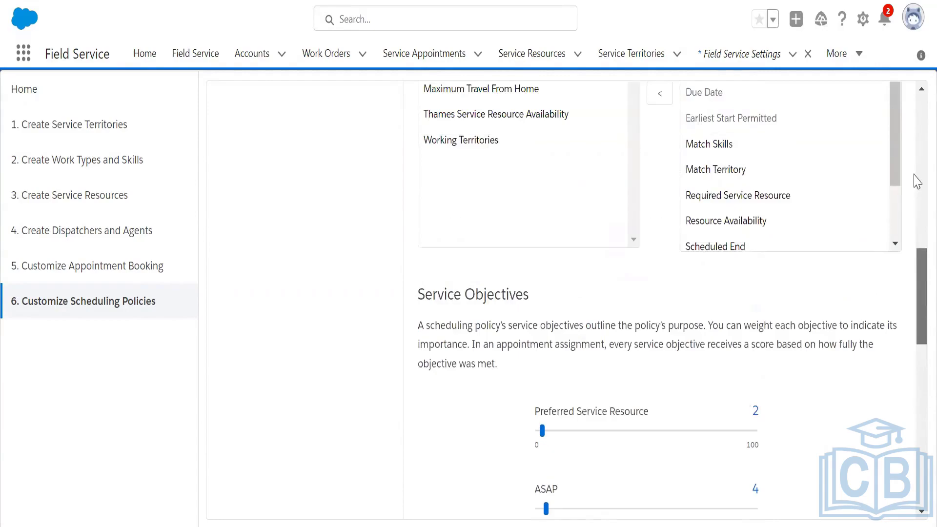
{"action": "scroll", "coordinate": [458, 317], "scroll_direction": "up", "scroll_amount": 10}
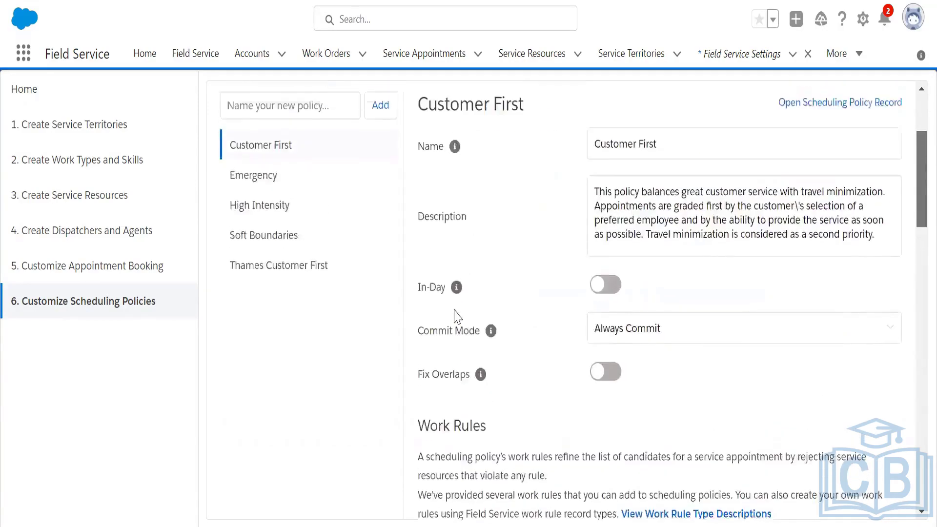
{"action": "scroll", "coordinate": [457, 317], "scroll_direction": "up", "scroll_amount": 1}
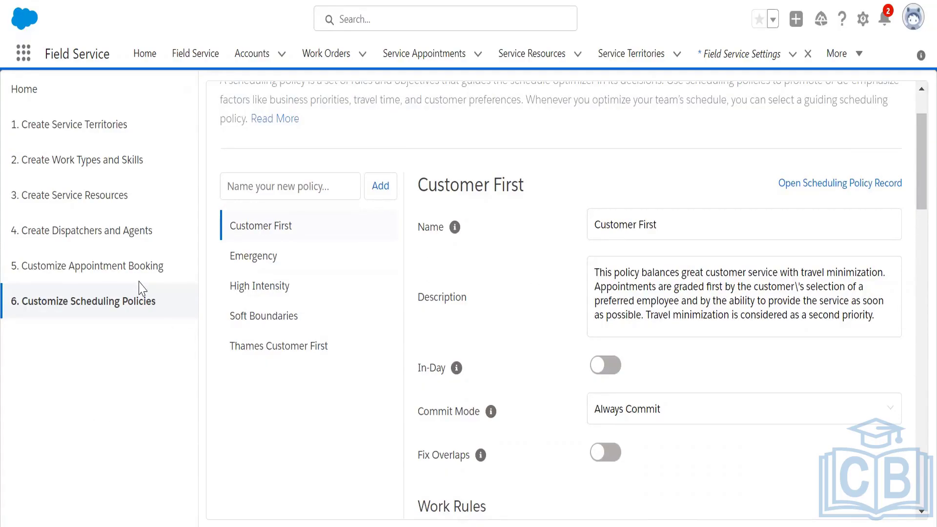
Switch to the PowerPoint deck, review the Scheduling Policies slide and its neighbouring slides, and return to Guided Setup
{"action": "key", "text": "alt+Tab"}
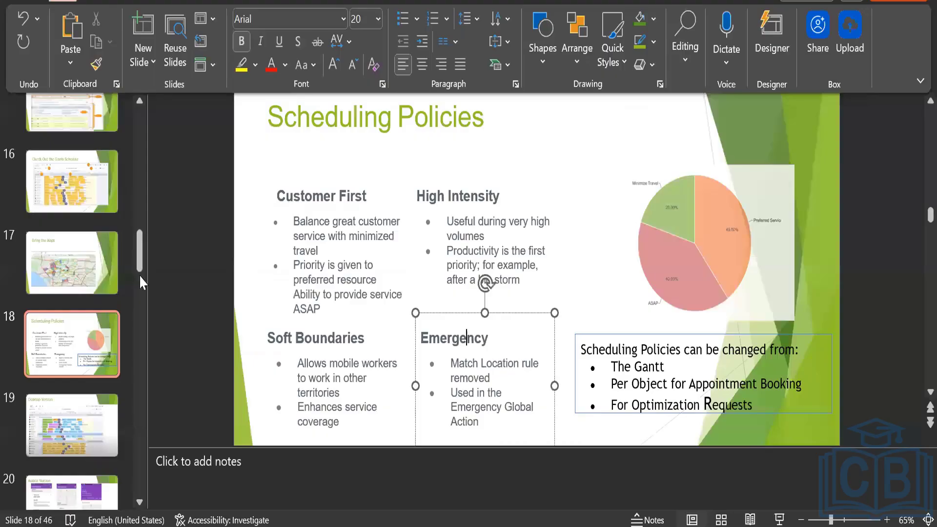
{"action": "left_click", "coordinate": [140, 307]}
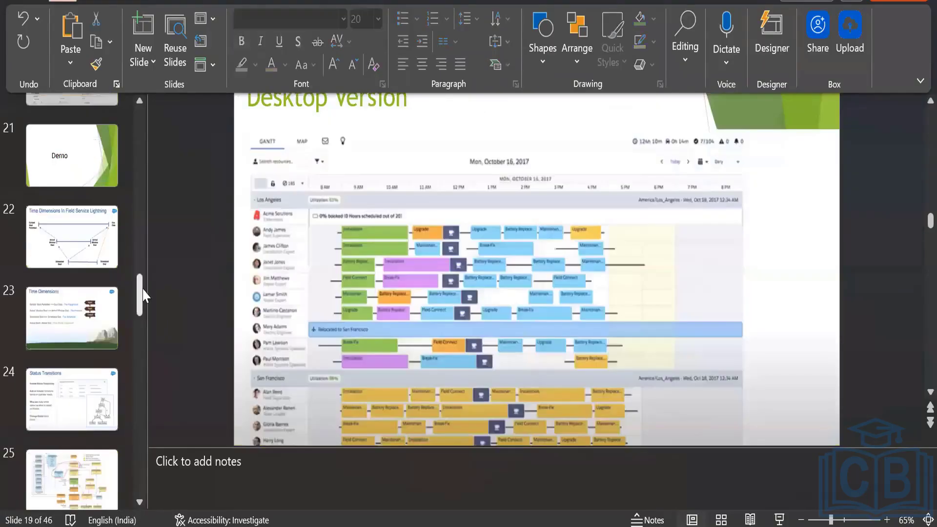
{"action": "left_click_drag", "start_coordinate": [143, 295], "coordinate": [139, 261]}
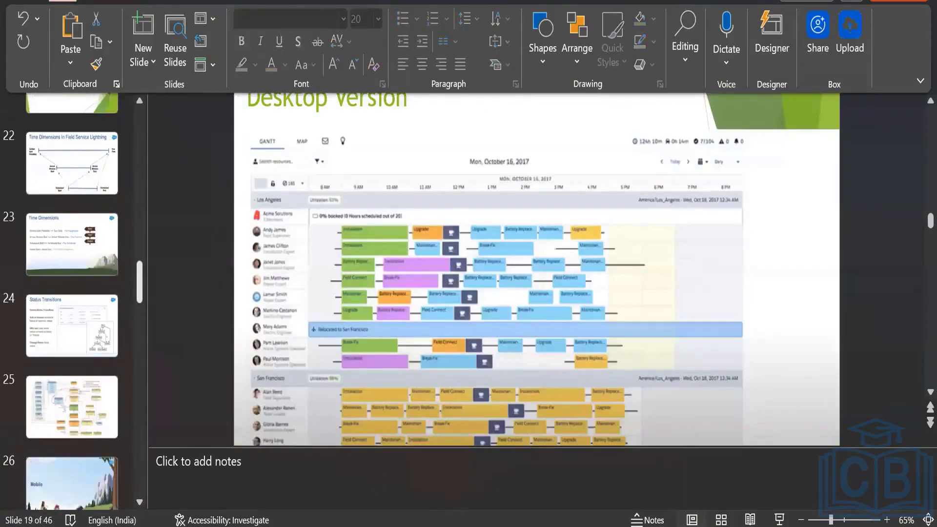
{"action": "key", "text": "Page_Up"}
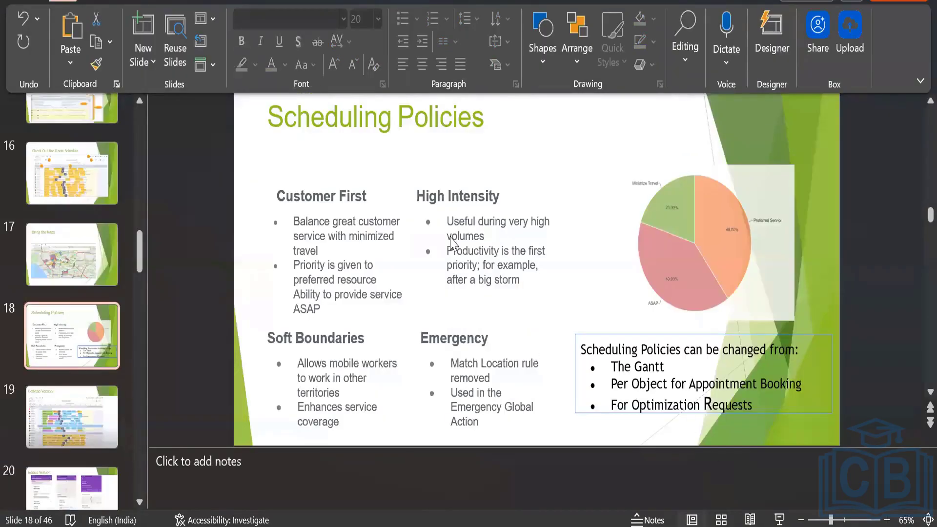
{"action": "mouse_move", "coordinate": [645, 525]}
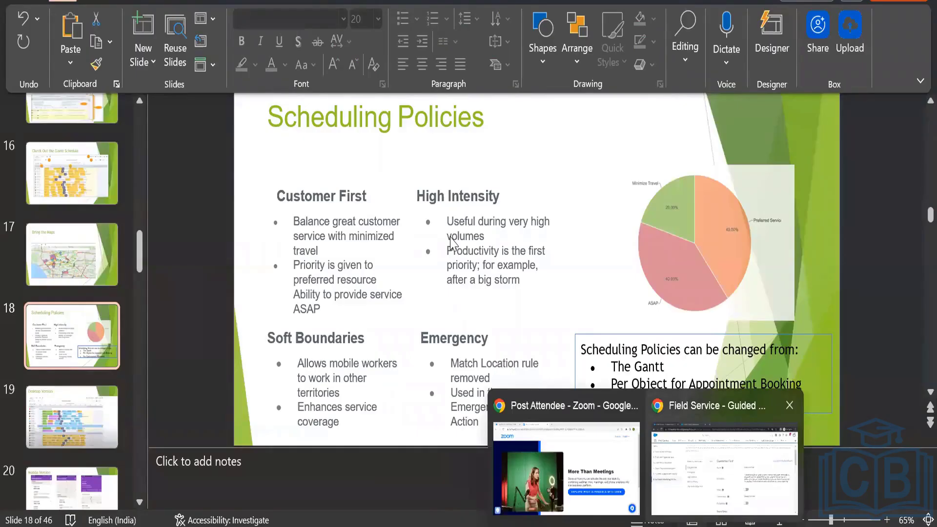
{"action": "key", "text": "alt+Tab"}
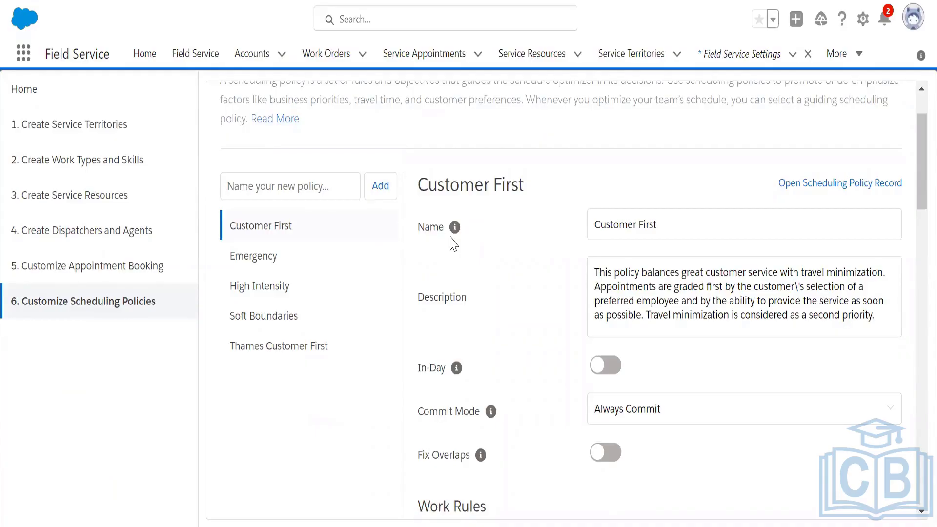
Switch to the PDF on the scheduling policy object model and read through its work rule description tables
{"action": "key", "text": "alt+Tab"}
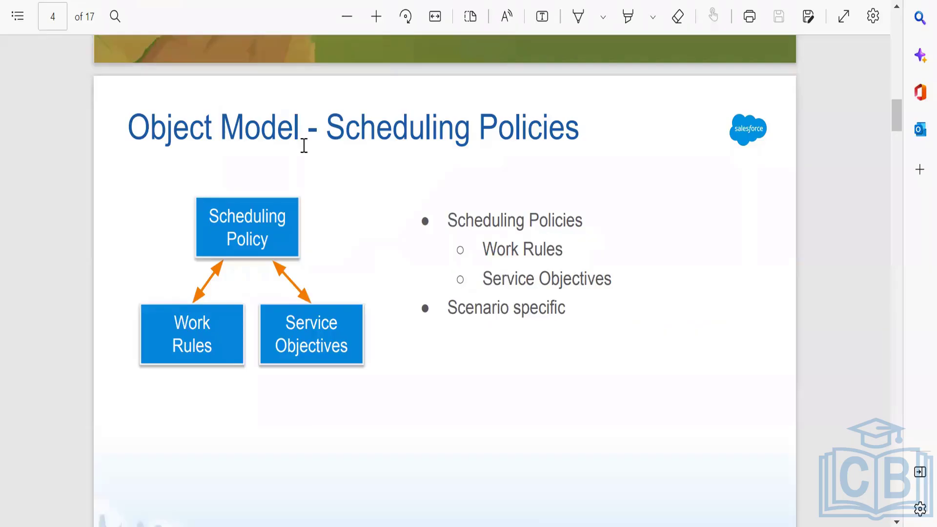
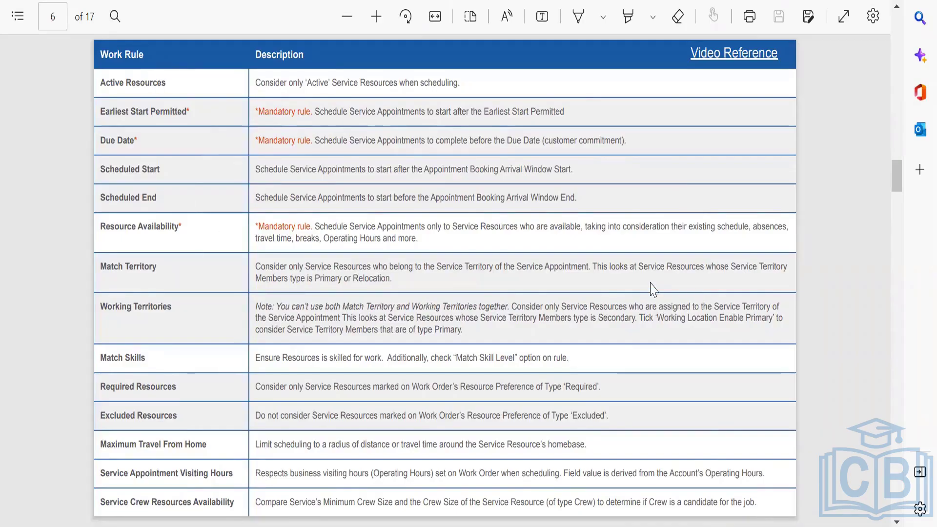
{"action": "left_click", "coordinate": [898, 521]}
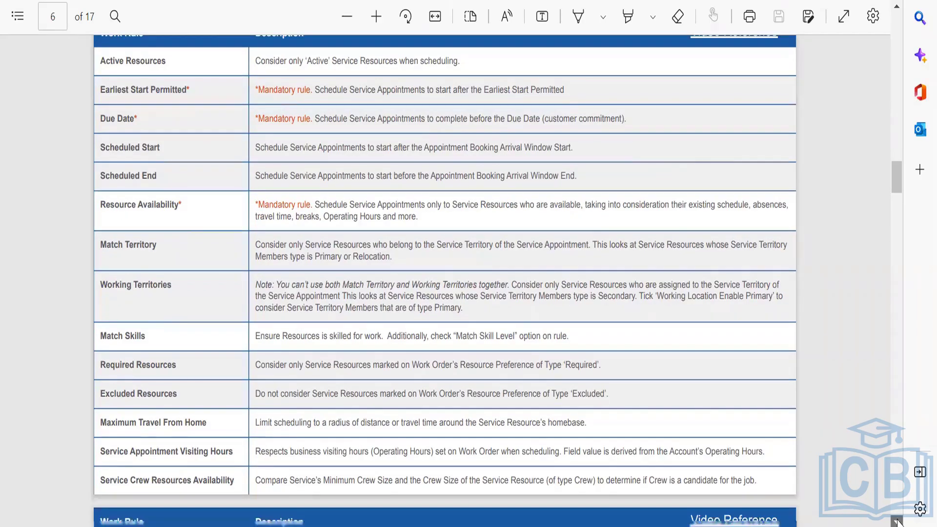
{"action": "left_click", "coordinate": [898, 521]}
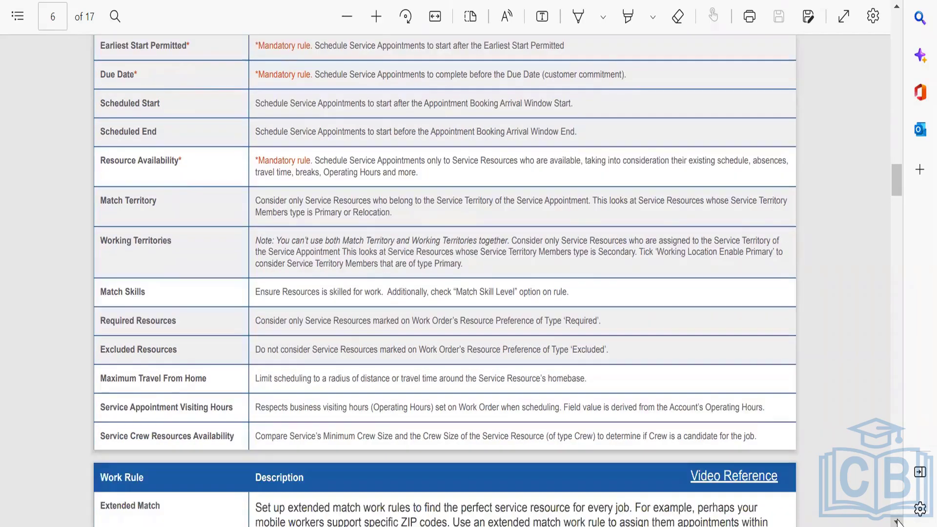
{"action": "left_click", "coordinate": [898, 521]}
{"action": "left_click", "coordinate": [898, 521]}
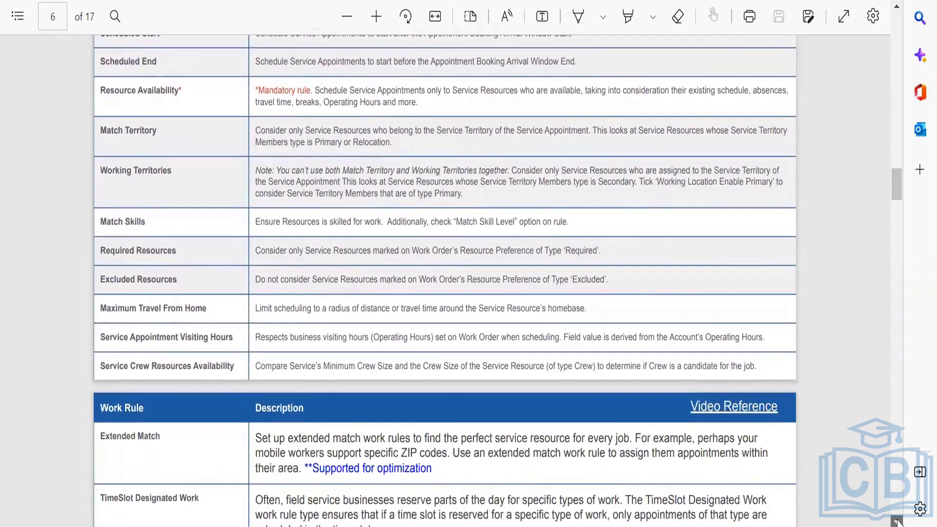
{"action": "left_click", "coordinate": [898, 521]}
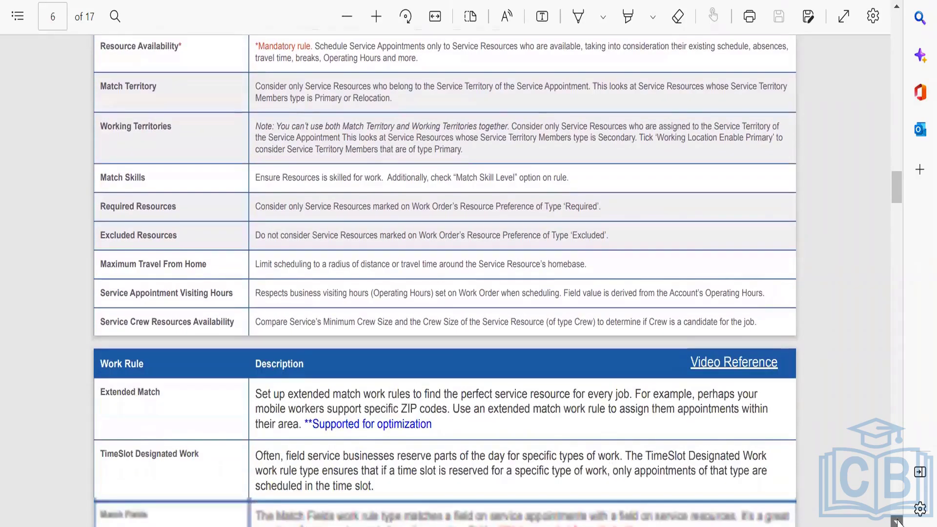
Go to the Resource Availability page of the PDF and examine its calculation criteria and rule violation examples
{"action": "scroll", "coordinate": [901, 14], "scroll_direction": "down", "scroll_amount": 10}
{"action": "scroll", "coordinate": [729, 240], "scroll_direction": "down", "scroll_amount": 3}
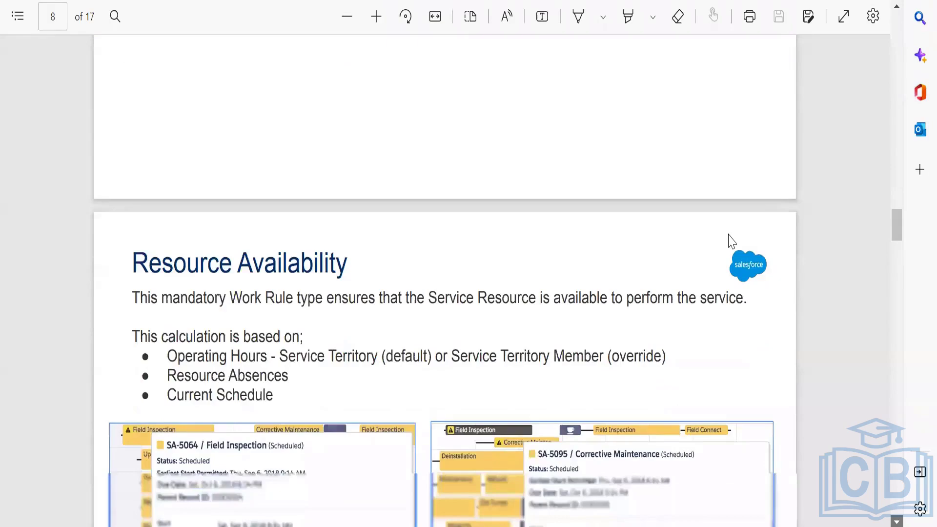
{"action": "scroll", "coordinate": [730, 241], "scroll_direction": "down", "scroll_amount": 2}
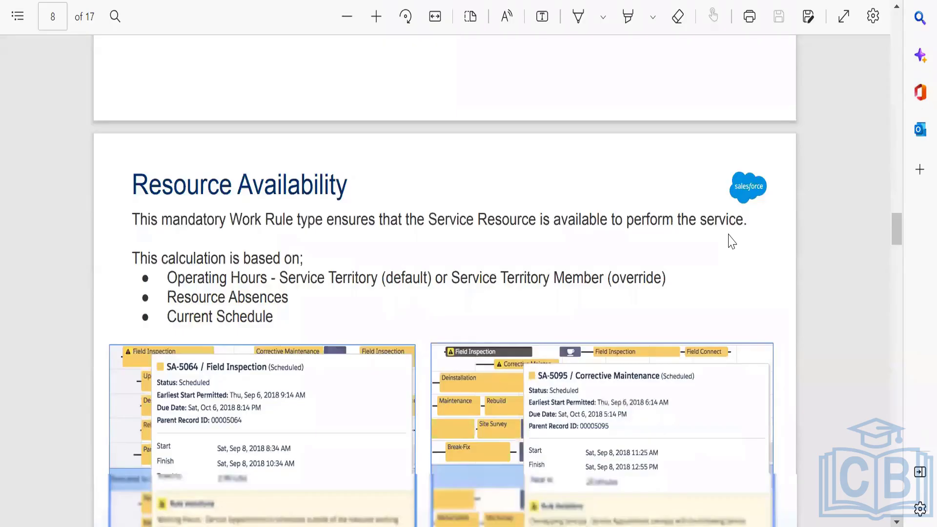
{"action": "scroll", "coordinate": [731, 241], "scroll_direction": "down", "scroll_amount": 3}
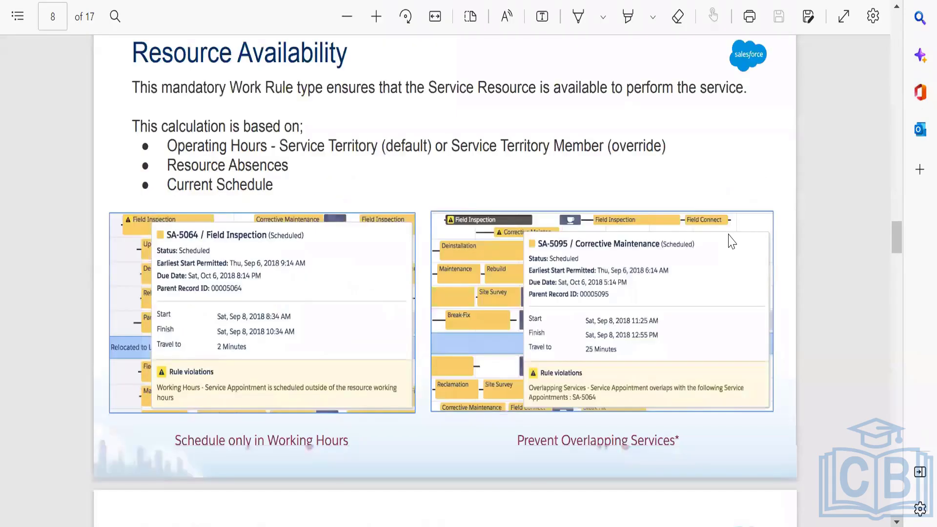
{"action": "scroll", "coordinate": [731, 241], "scroll_direction": "up", "scroll_amount": 1}
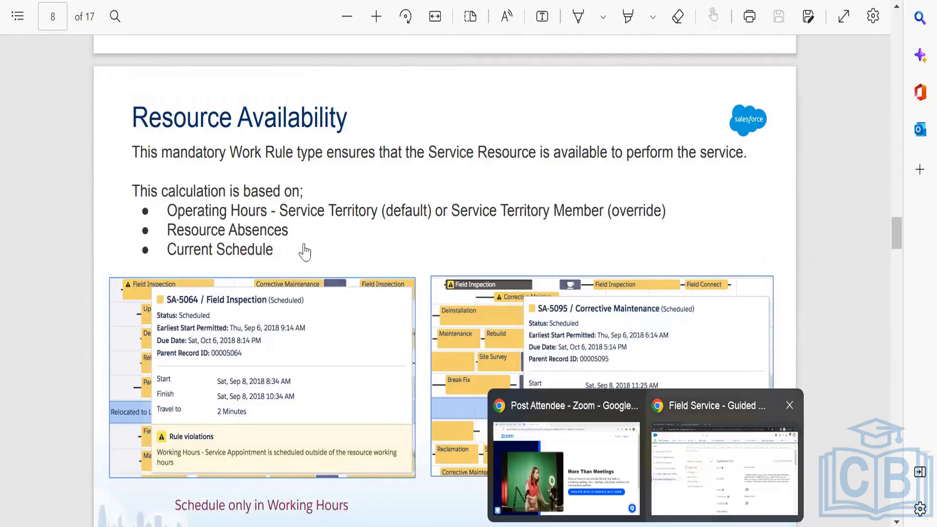
Switch back to Salesforce Guided Setup and examine the available and selected work rules of the Customer First policy
{"action": "left_click", "coordinate": [724, 467]}
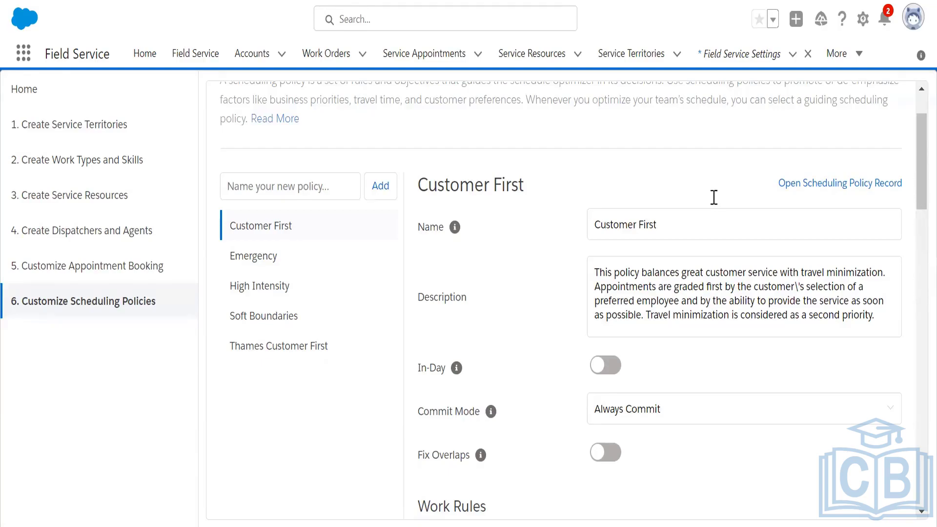
{"action": "scroll", "coordinate": [698, 199], "scroll_direction": "down", "scroll_amount": 1}
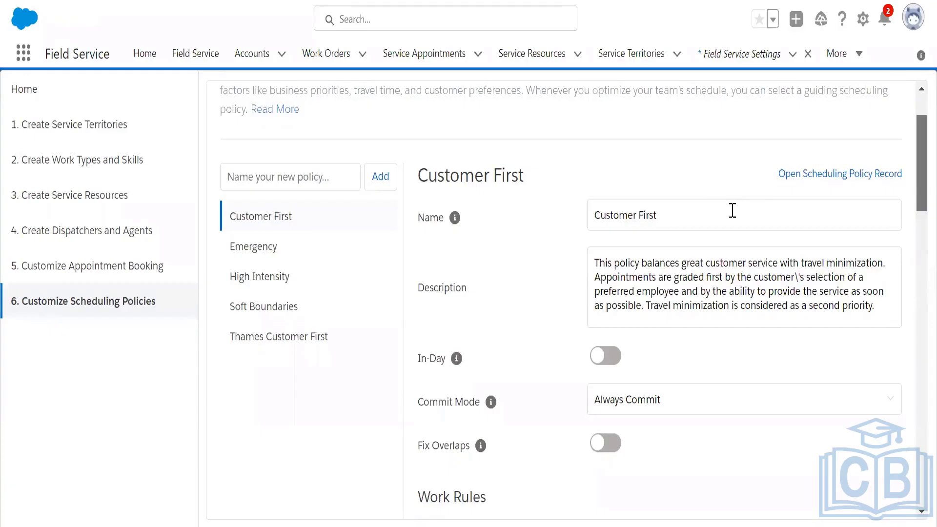
{"action": "scroll", "coordinate": [732, 211], "scroll_direction": "down", "scroll_amount": 3}
{"action": "scroll", "coordinate": [728, 381], "scroll_direction": "down", "scroll_amount": 2}
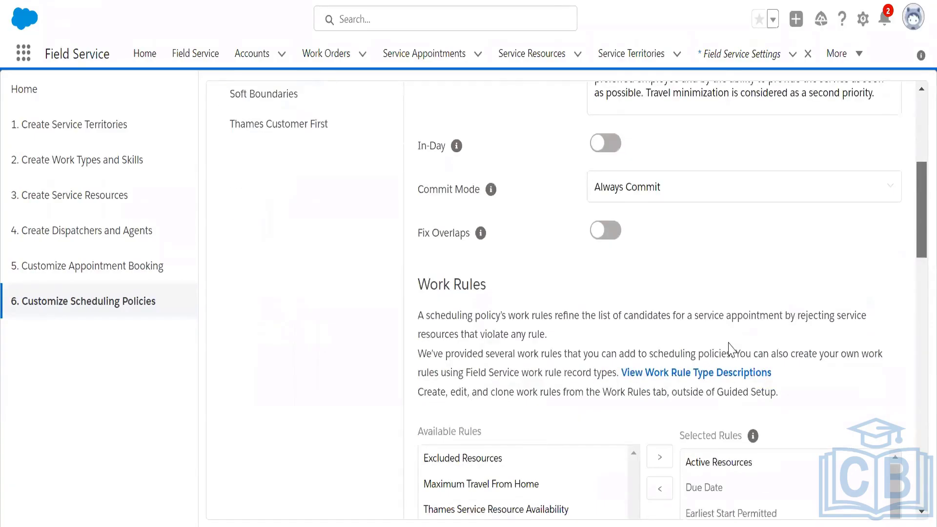
{"action": "scroll", "coordinate": [729, 349], "scroll_direction": "down", "scroll_amount": 3}
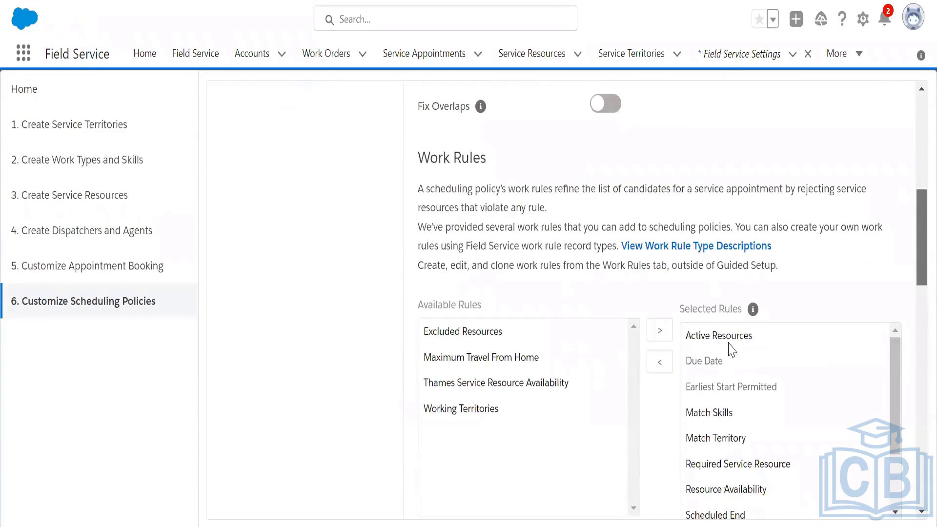
{"action": "scroll", "coordinate": [730, 348], "scroll_direction": "down", "scroll_amount": 3}
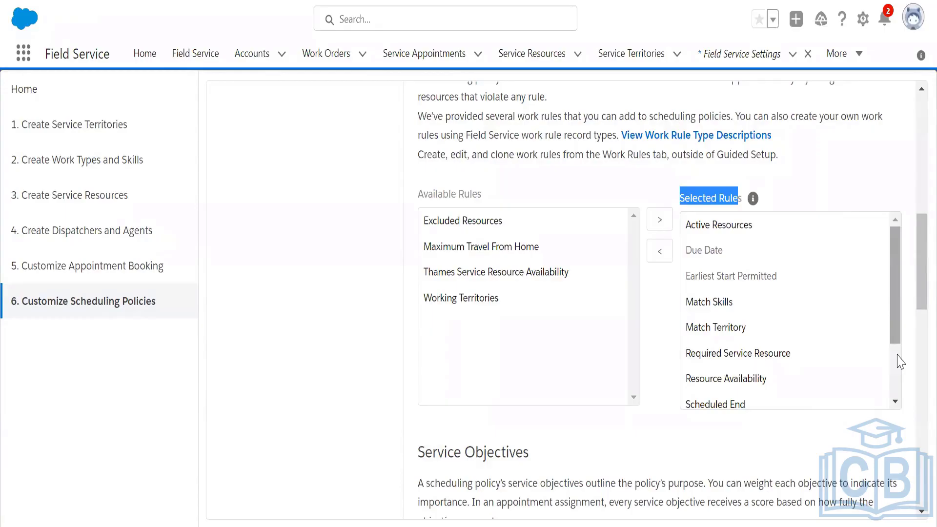
Go to the Field Service dispatcher console and examine the details of appointment SA-0791 on the Gantt under the Customer First policy
{"action": "scroll", "coordinate": [892, 376], "scroll_direction": "down", "scroll_amount": 2}
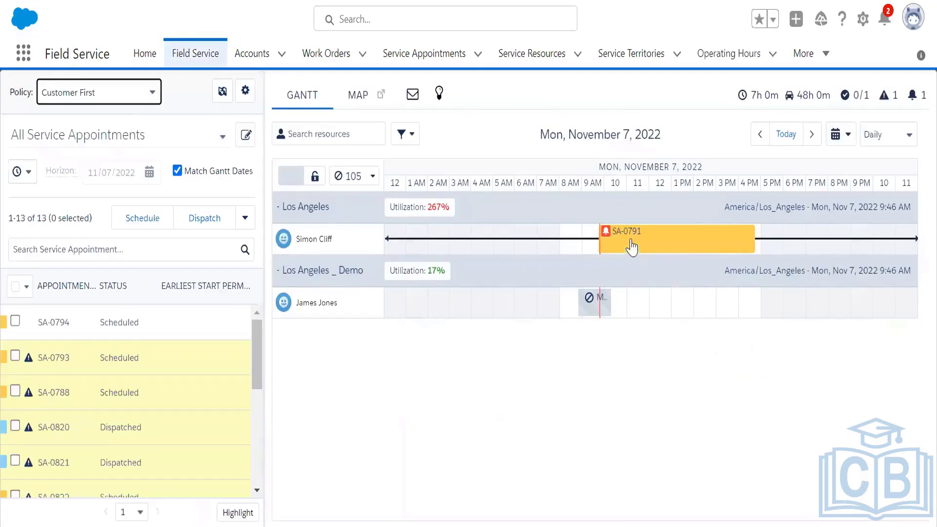
{"action": "mouse_move", "coordinate": [613, 234]}
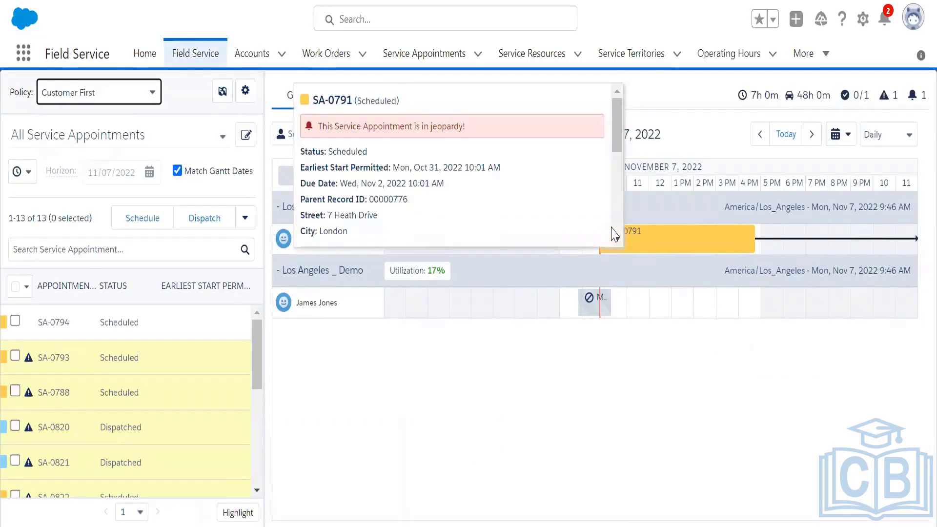
{"action": "scroll", "coordinate": [614, 234], "scroll_direction": "down", "scroll_amount": 5}
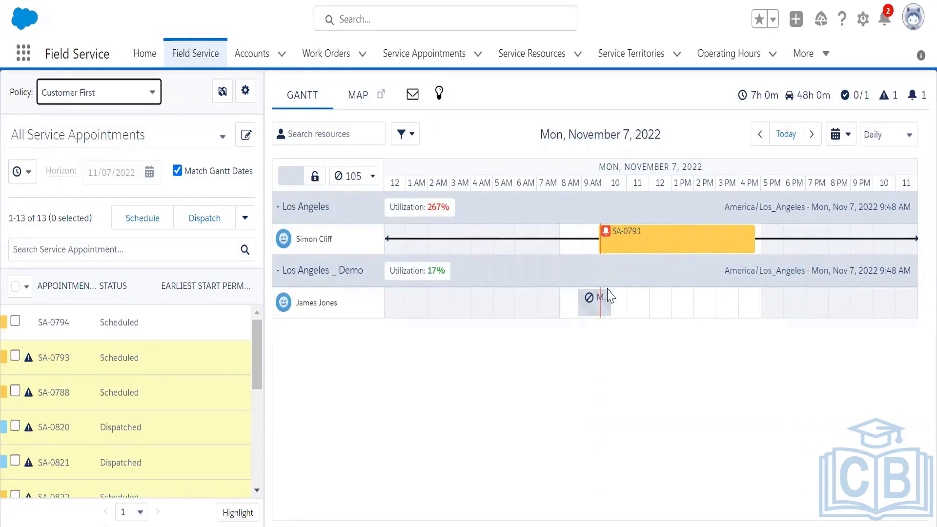
{"action": "mouse_move", "coordinate": [607, 236]}
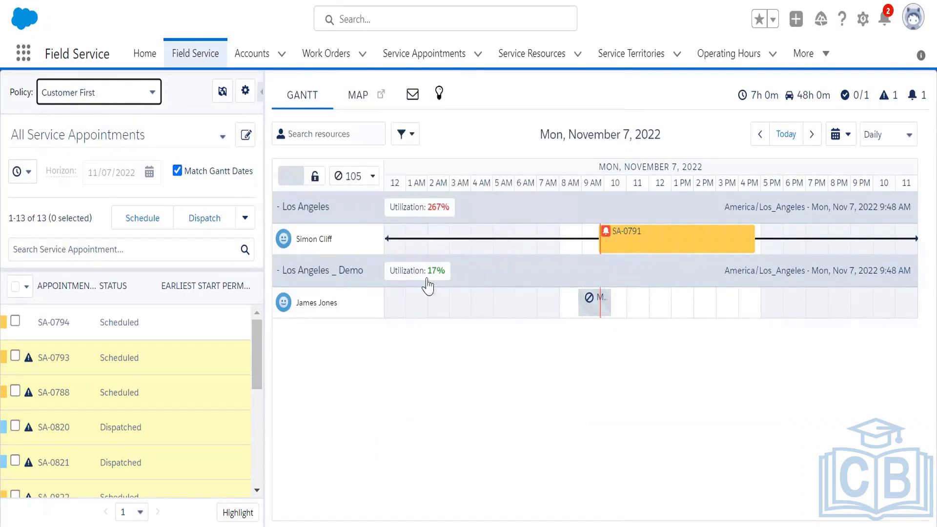
Switch the console's scheduling policy to Thames Customer First and examine the rule violations of appointment SA-0791
{"action": "left_click", "coordinate": [119, 94]}
{"action": "left_click", "coordinate": [110, 162]}
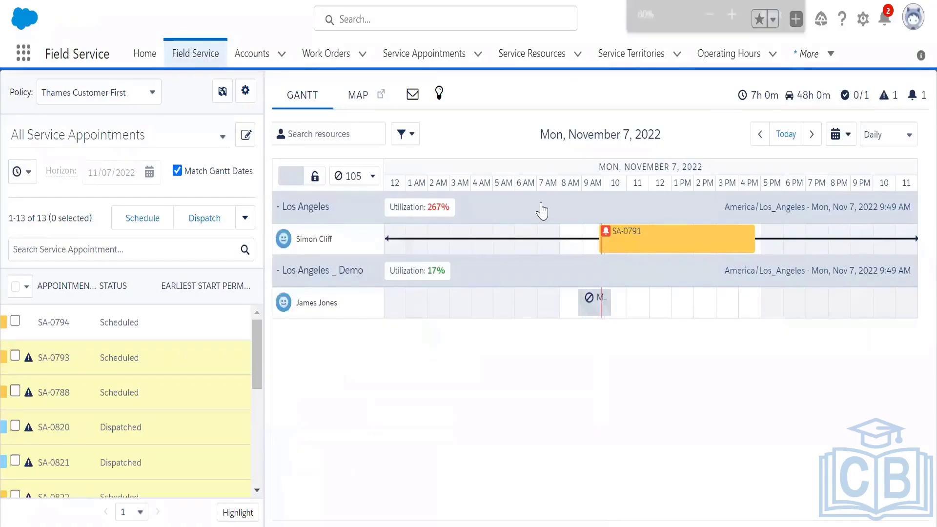
{"action": "key", "text": "ctrl+minus"}
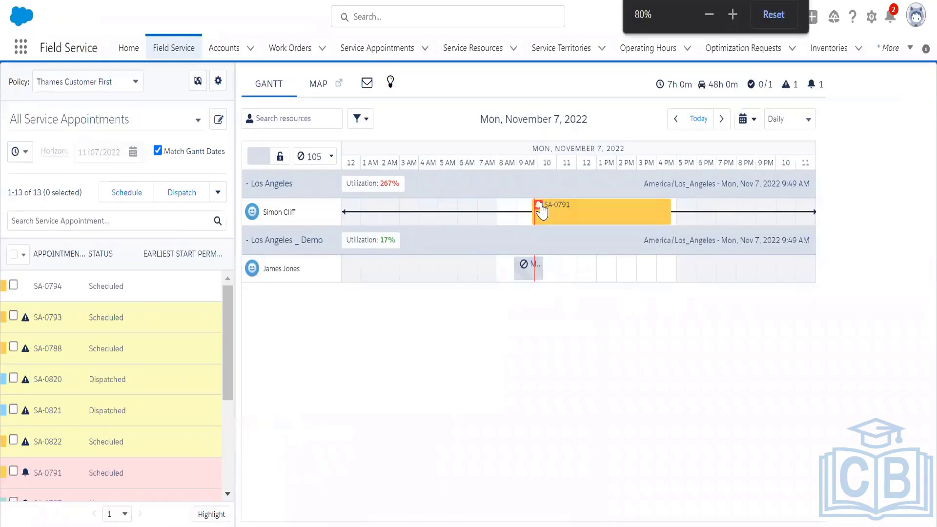
{"action": "mouse_move", "coordinate": [541, 210]}
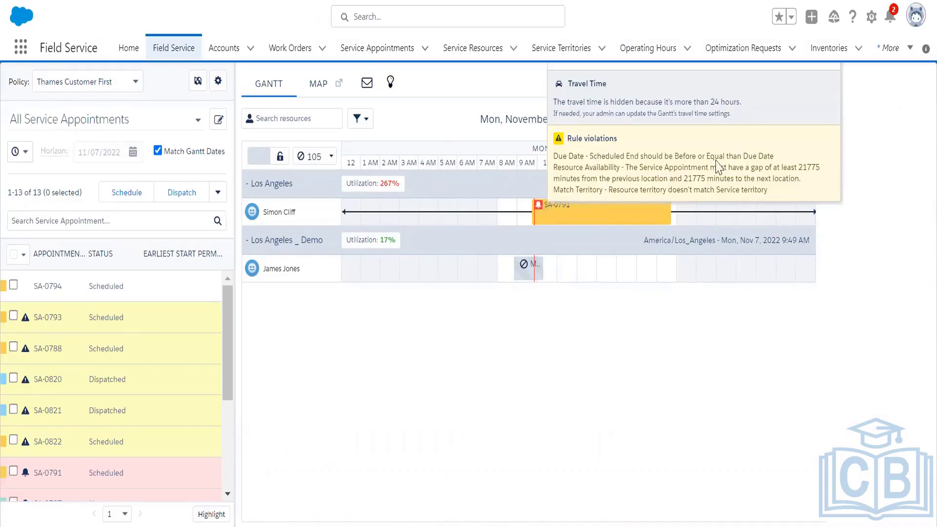
Unschedule service appointment SA-0791 and change the console's scheduling policy to Emergency
{"action": "right_click", "coordinate": [592, 221]}
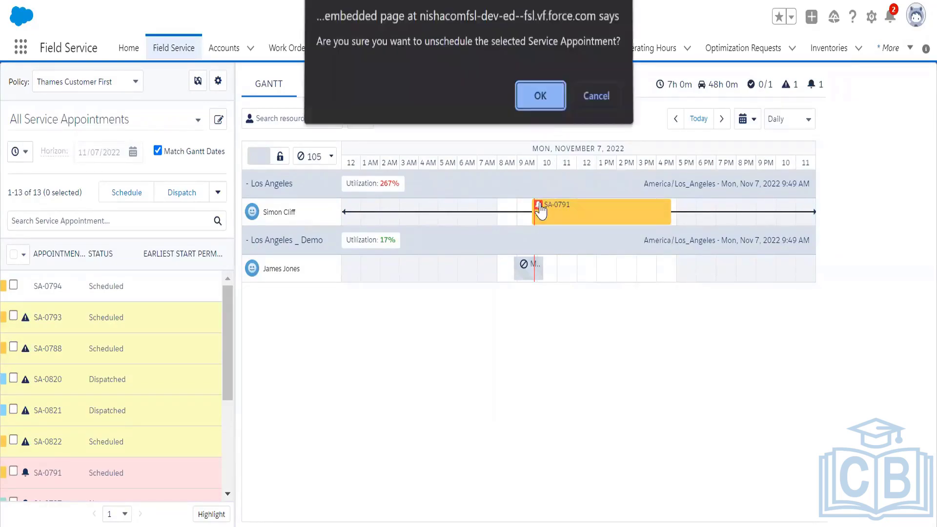
{"action": "key", "text": "Return"}
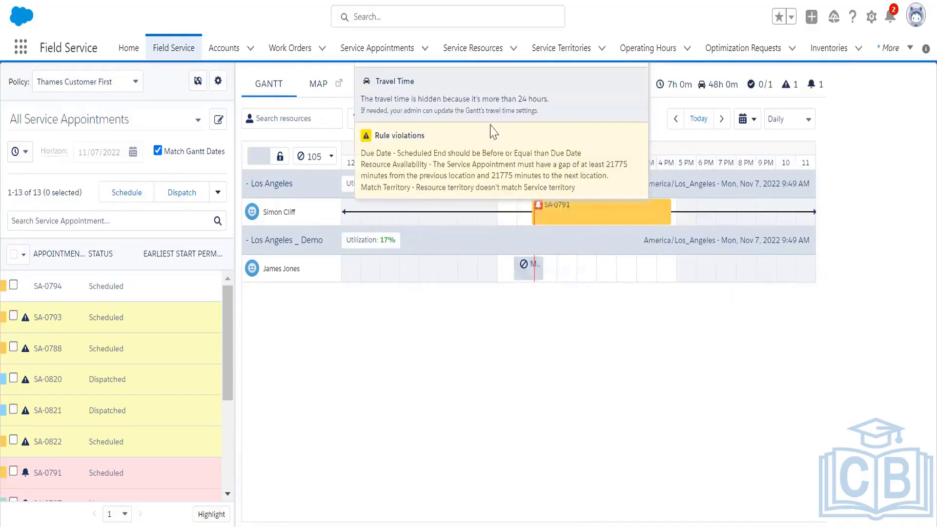
{"action": "left_click", "coordinate": [119, 86]}
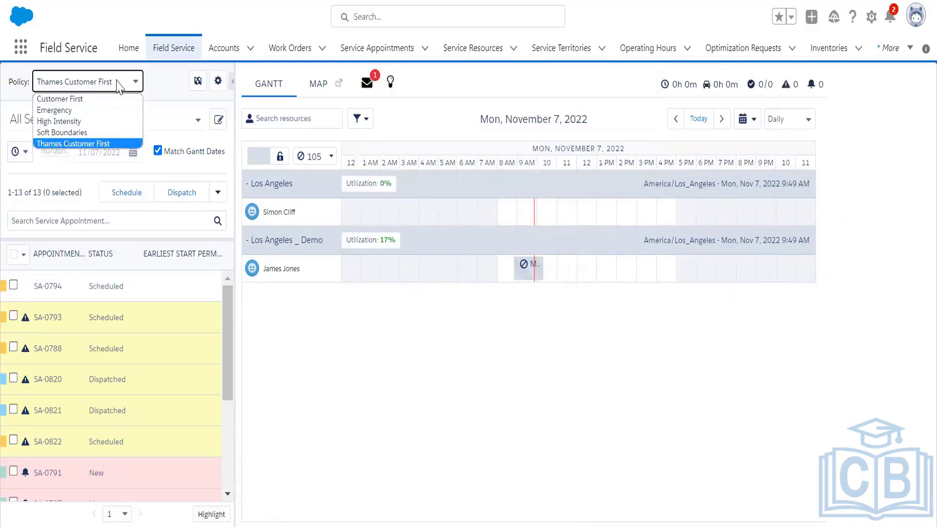
{"action": "left_click", "coordinate": [57, 112]}
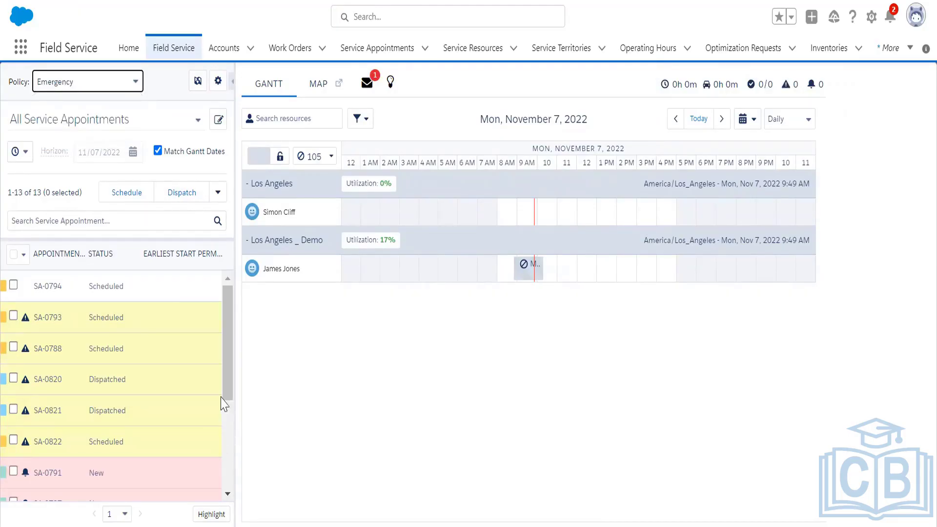
Schedule appointment SA-0791 for the Los Angeles resource at about 10 AM on November 7, 2022, and examine its rule violations
{"action": "scroll", "coordinate": [229, 409], "scroll_direction": "down", "scroll_amount": 1}
{"action": "scroll", "coordinate": [227, 407], "scroll_direction": "down", "scroll_amount": 1}
{"action": "scroll", "coordinate": [228, 414], "scroll_direction": "down", "scroll_amount": 2}
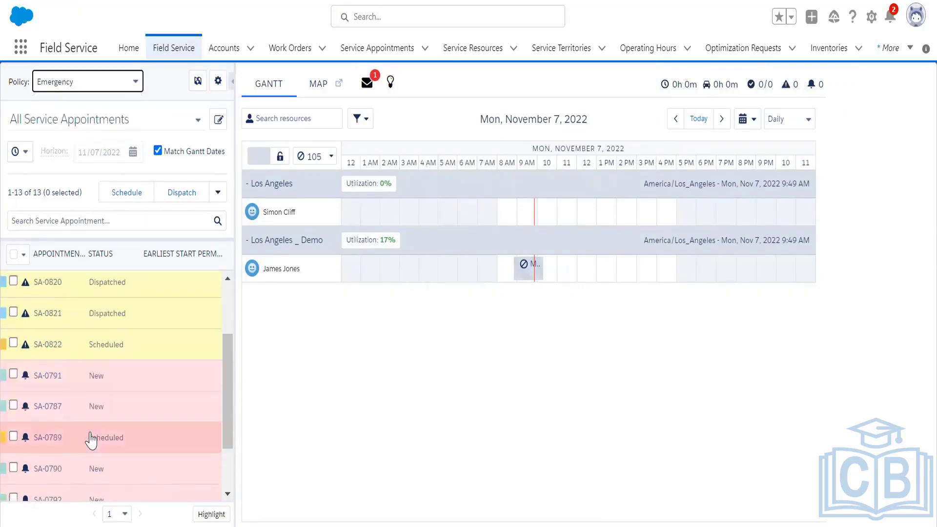
{"action": "left_click_drag", "start_coordinate": [48, 387], "coordinate": [565, 256]}
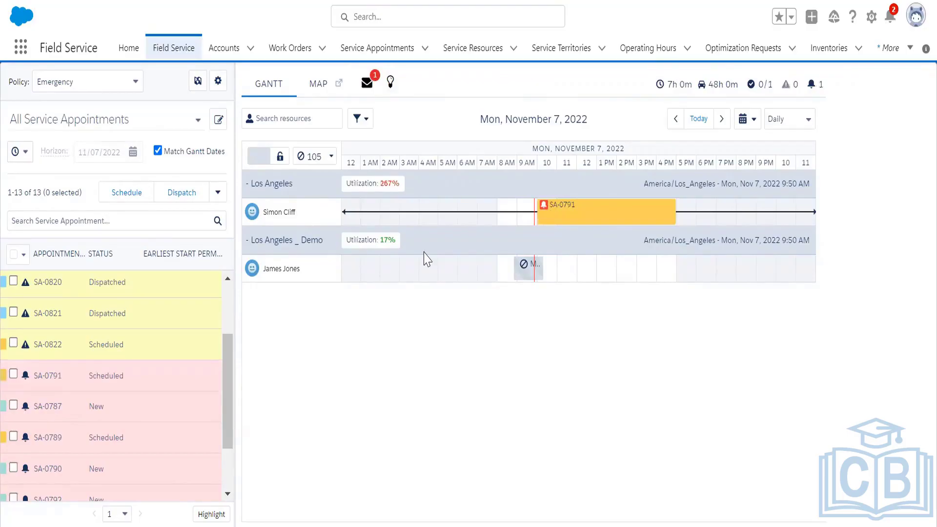
{"action": "left_click", "coordinate": [472, 298]}
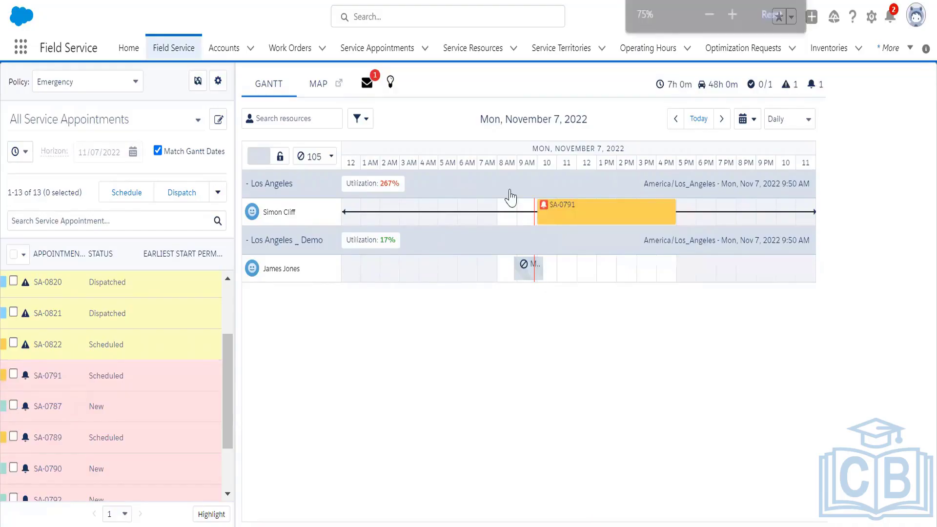
{"action": "key", "text": "ctrl+minus"}
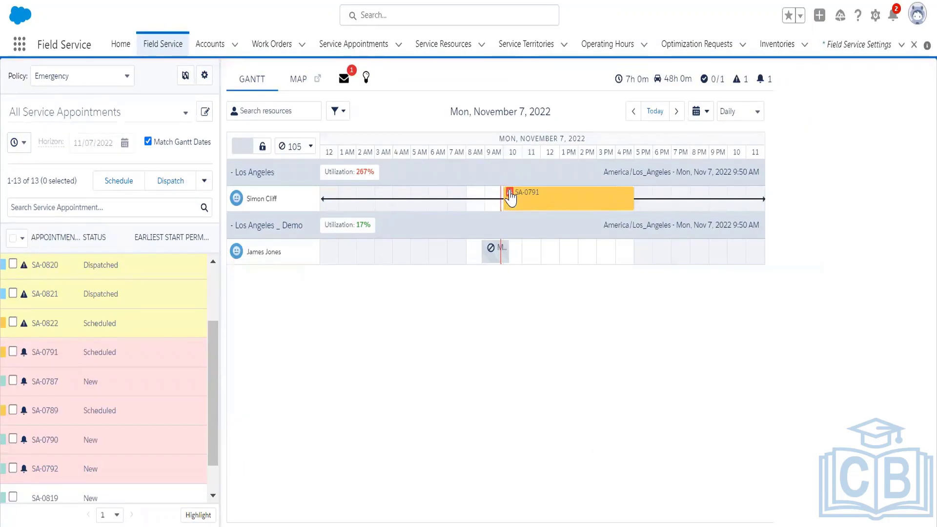
{"action": "mouse_move", "coordinate": [511, 197]}
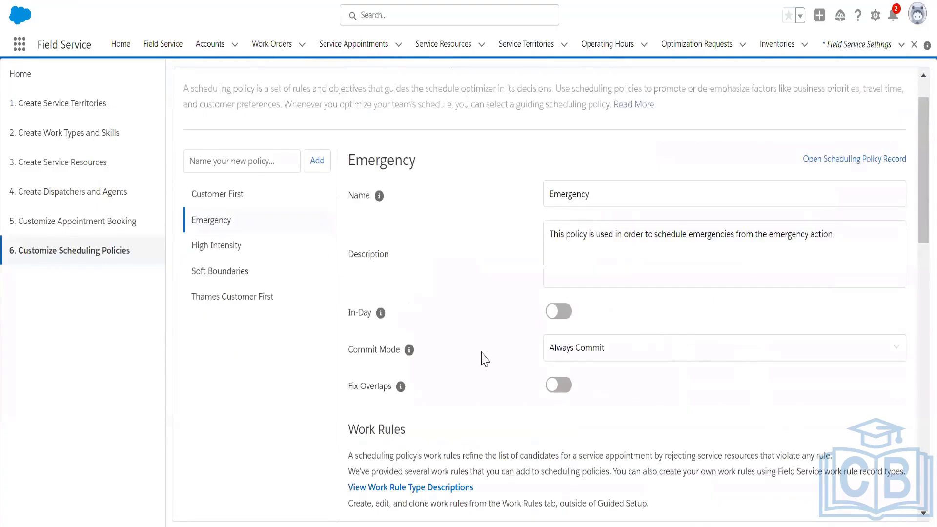
In Guided Setup, remove Match Territory from the selected work rules of the Emergency scheduling policy and look over the policy's settings
{"action": "scroll", "coordinate": [485, 360], "scroll_direction": "down", "scroll_amount": 5}
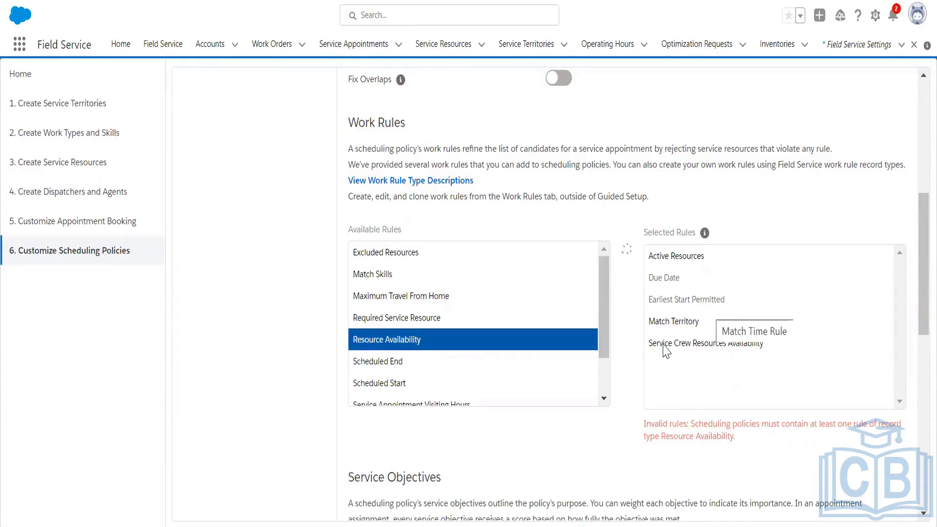
{"action": "left_click", "coordinate": [678, 323]}
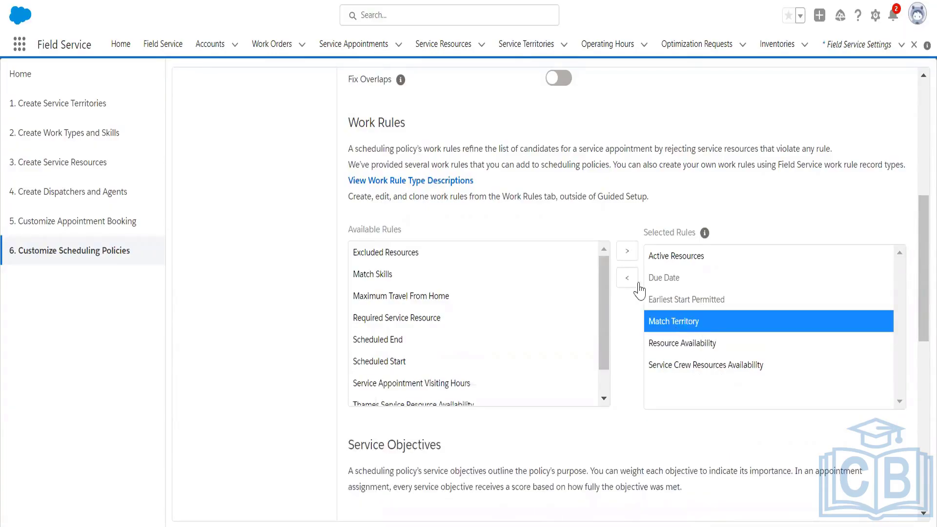
{"action": "left_click", "coordinate": [627, 278]}
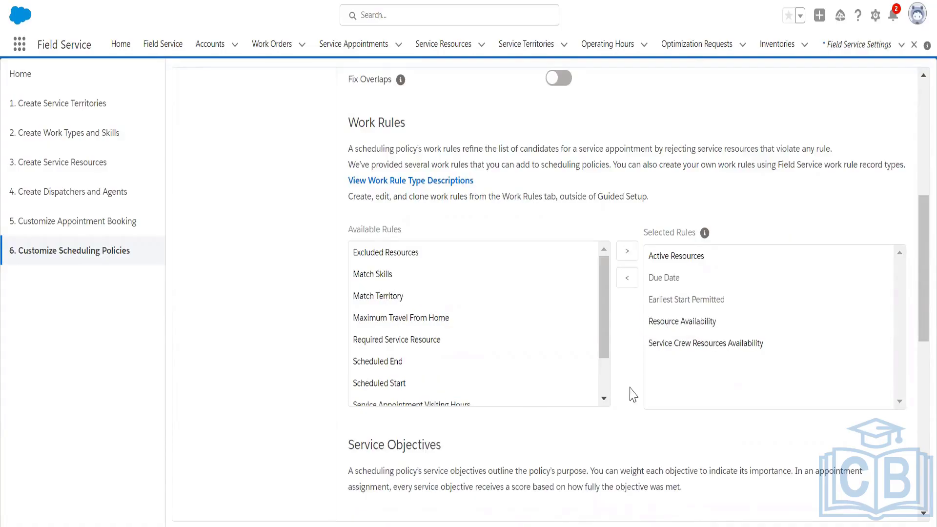
{"action": "scroll", "coordinate": [493, 335], "scroll_direction": "up", "scroll_amount": 1}
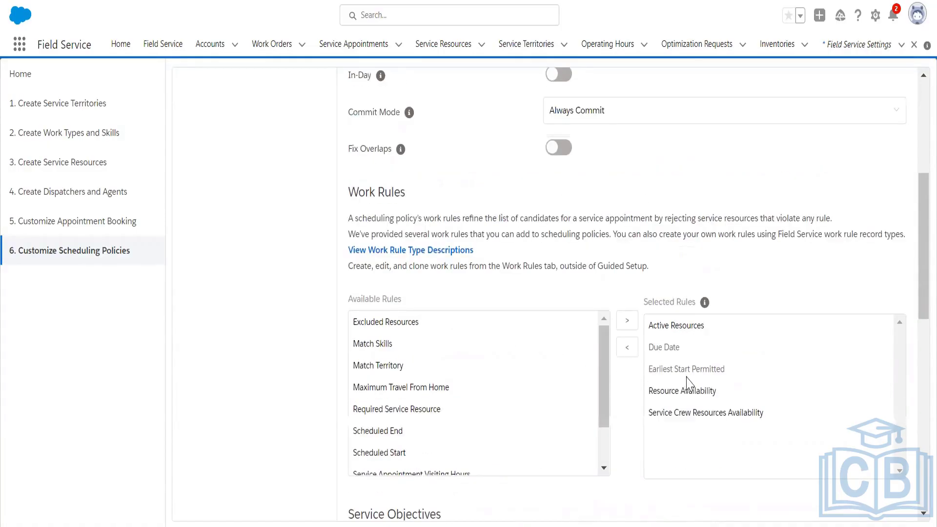
{"action": "scroll", "coordinate": [713, 390], "scroll_direction": "up", "scroll_amount": 4}
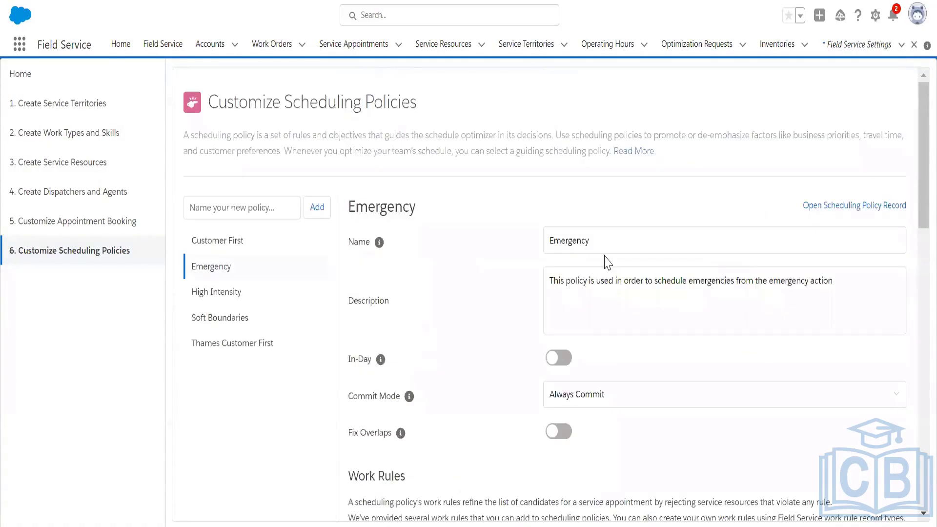
{"action": "scroll", "coordinate": [605, 256], "scroll_direction": "down", "scroll_amount": 6}
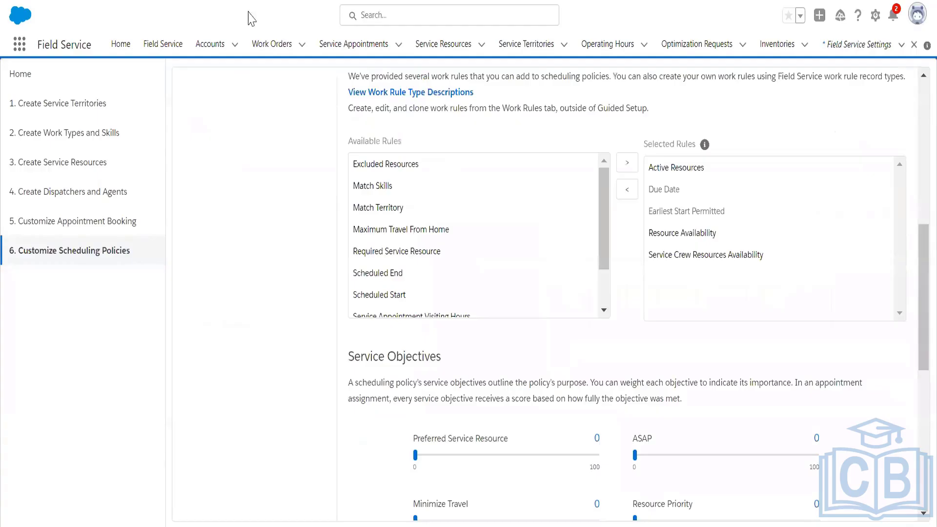
{"action": "scroll", "coordinate": [539, 206], "scroll_direction": "up", "scroll_amount": 9}
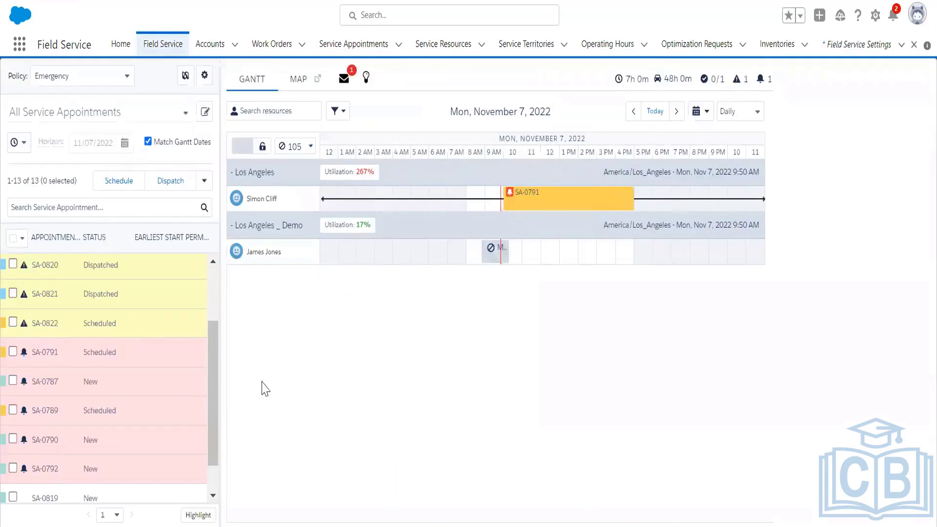
Back on the Gantt, unschedule SA-0791 and reschedule it for the Los Angeles resource at about 10 AM, checking its rule violations
{"action": "key", "text": "Return"}
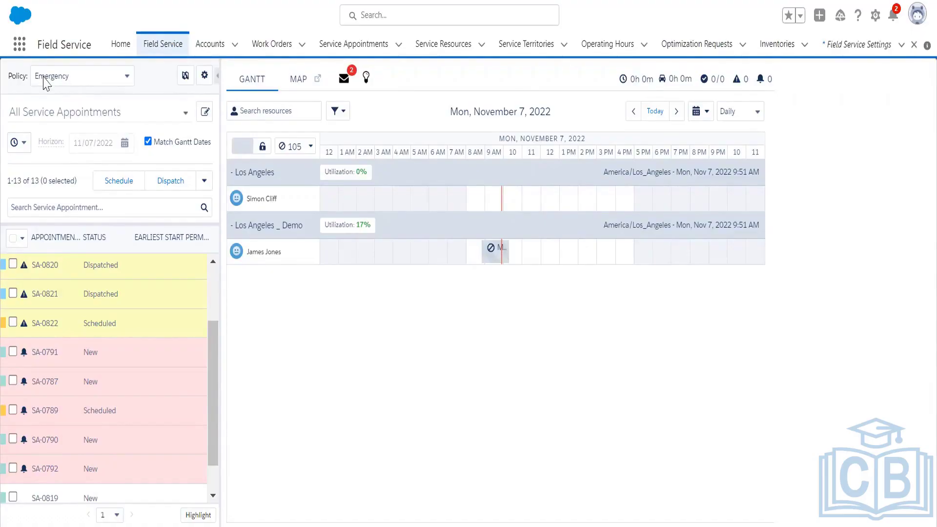
{"action": "left_click_drag", "start_coordinate": [97, 370], "coordinate": [508, 211]}
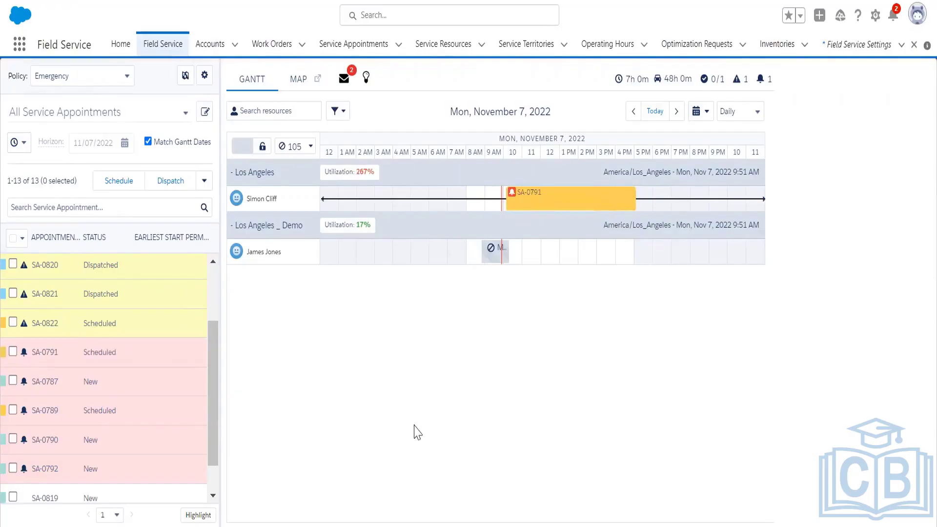
{"action": "mouse_move", "coordinate": [512, 195]}
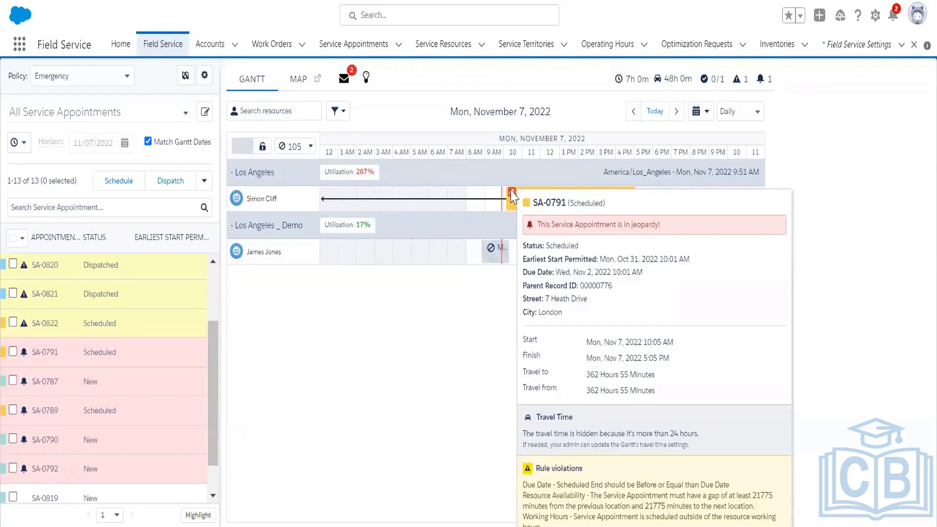
{"action": "key", "text": "ctrl+minus"}
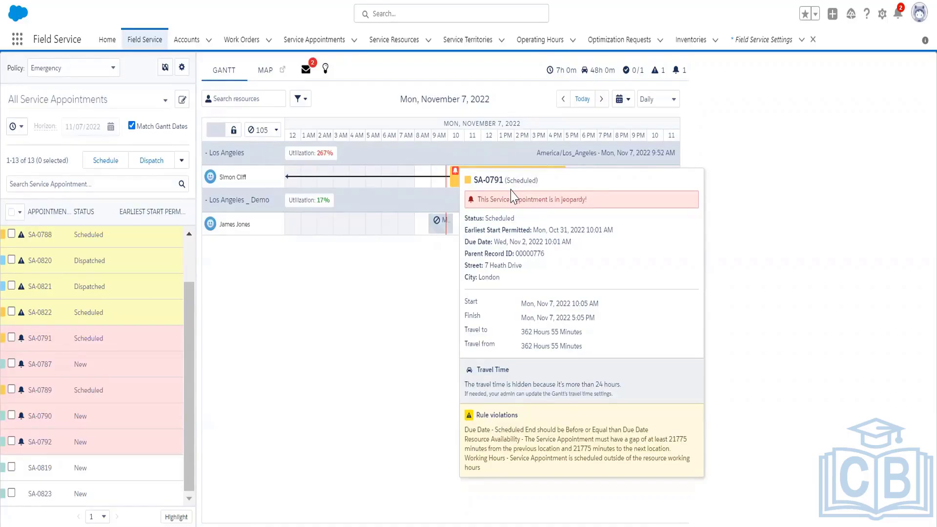
{"action": "key", "text": "ctrl+minus"}
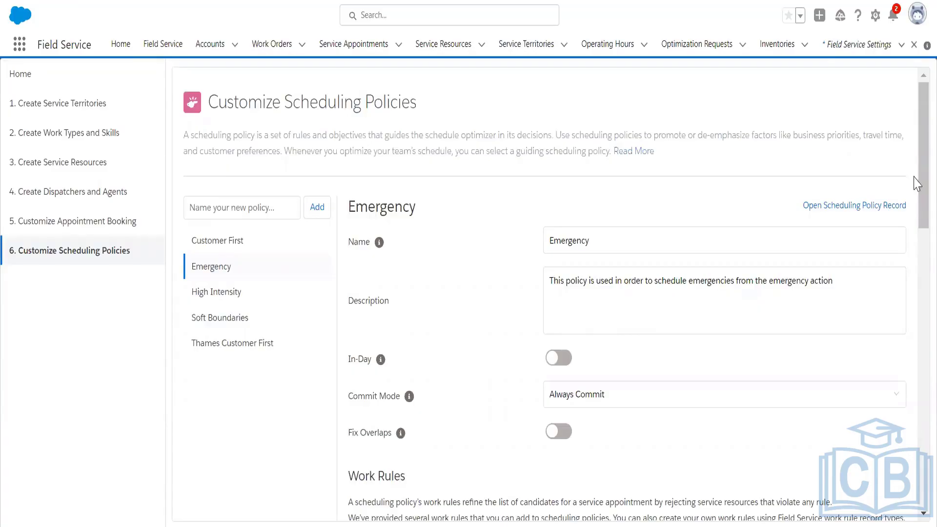
Return to Guided Setup and examine the work rules of the Emergency and Customer First scheduling policies, including the Resource Availability requirement
{"action": "scroll", "coordinate": [594, 351], "scroll_direction": "down", "scroll_amount": 3}
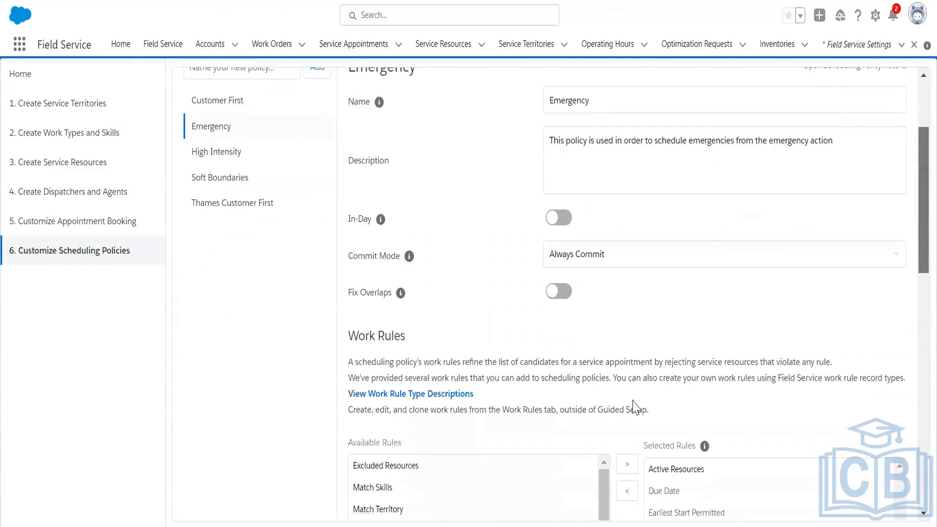
{"action": "scroll", "coordinate": [440, 392], "scroll_direction": "down", "scroll_amount": 1}
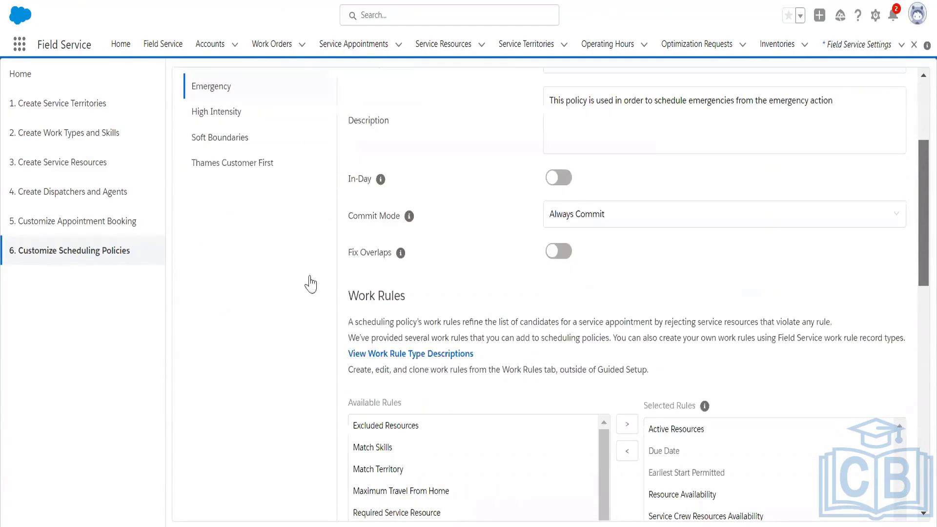
{"action": "scroll", "coordinate": [311, 283], "scroll_direction": "down", "scroll_amount": 2}
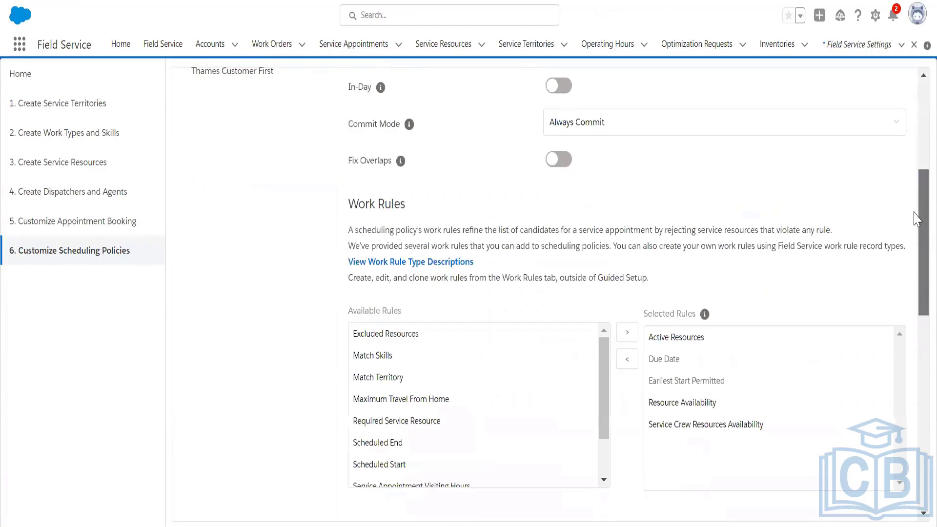
{"action": "scroll", "coordinate": [502, 303], "scroll_direction": "down", "scroll_amount": 1}
{"action": "scroll", "coordinate": [577, 278], "scroll_direction": "up", "scroll_amount": 3}
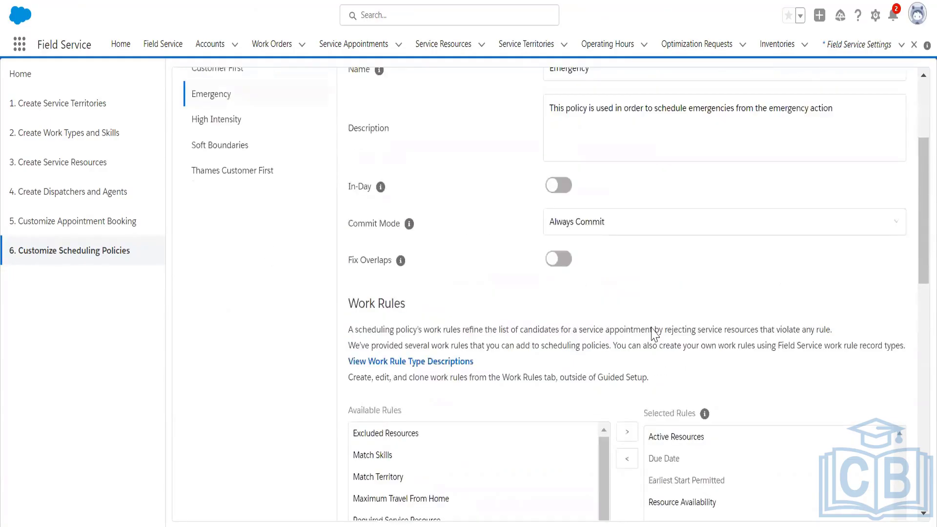
{"action": "scroll", "coordinate": [654, 334], "scroll_direction": "up", "scroll_amount": 3}
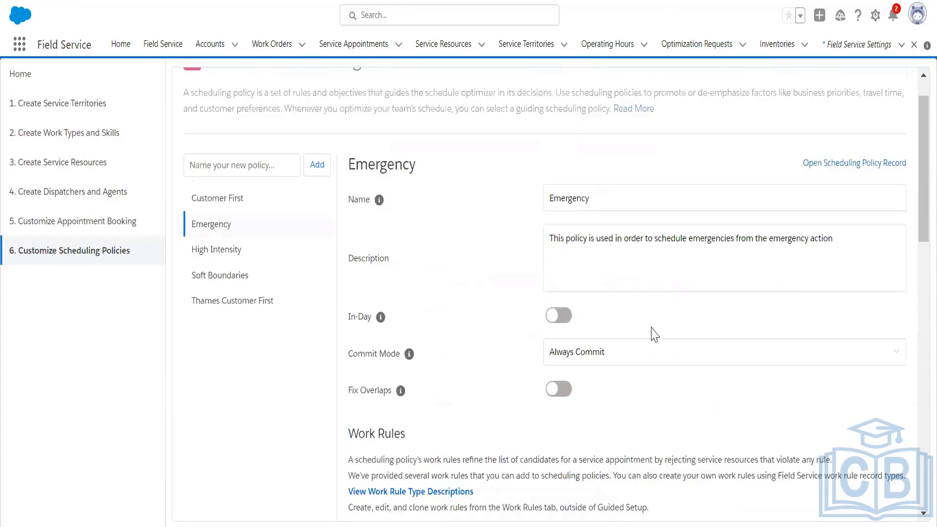
{"action": "scroll", "coordinate": [654, 335], "scroll_direction": "down", "scroll_amount": 10}
{"action": "scroll", "coordinate": [654, 334], "scroll_direction": "up", "scroll_amount": 1}
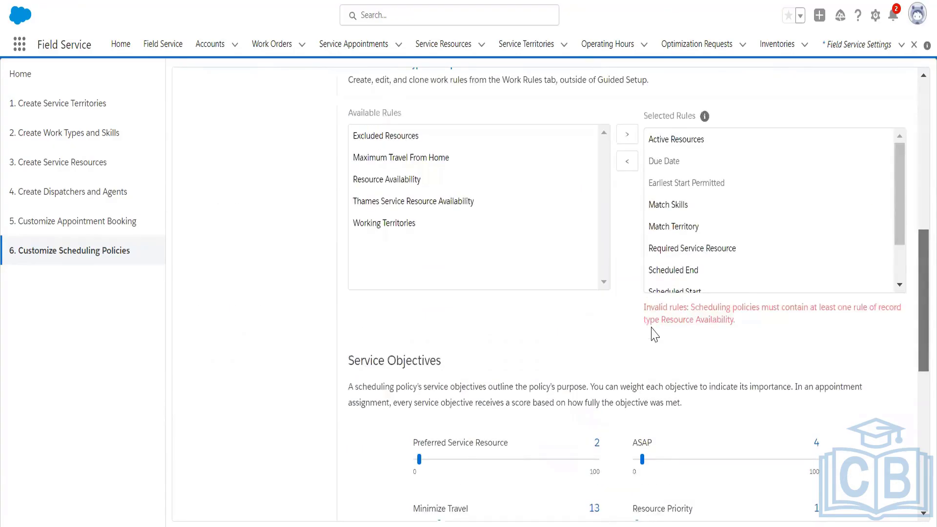
{"action": "scroll", "coordinate": [654, 335], "scroll_direction": "up", "scroll_amount": 1}
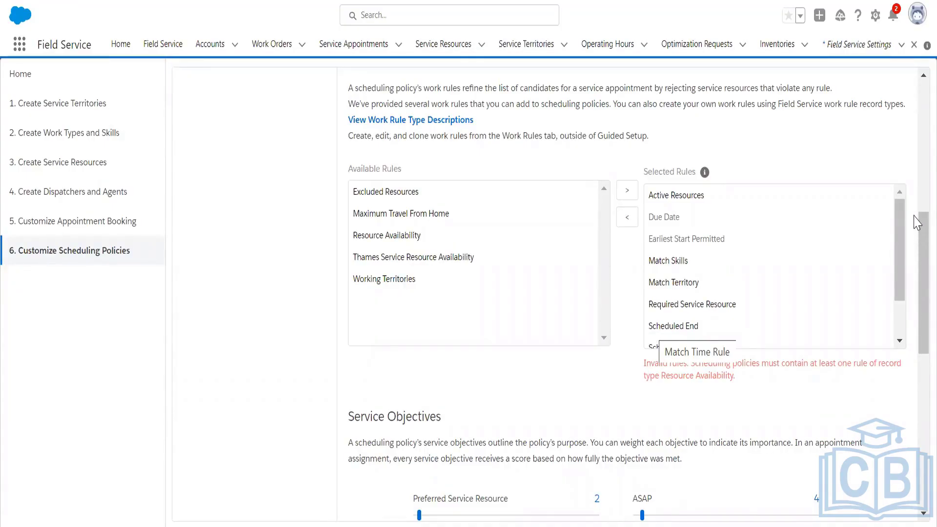
Open the Work Rules list and delete the Thames Service Resource Availability work rule
{"action": "scroll", "coordinate": [916, 222], "scroll_direction": "up", "scroll_amount": 2}
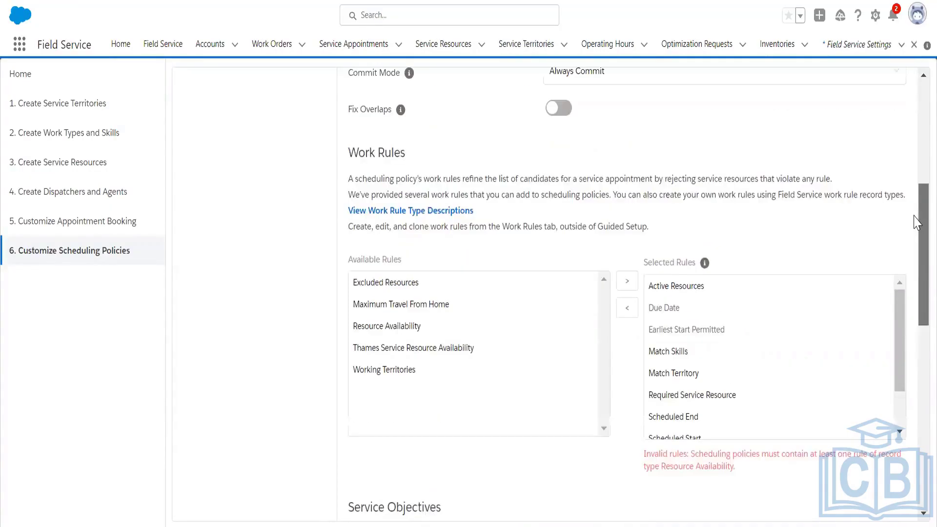
{"action": "scroll", "coordinate": [916, 223], "scroll_direction": "up", "scroll_amount": 2}
{"action": "scroll", "coordinate": [916, 223], "scroll_direction": "up", "scroll_amount": 1}
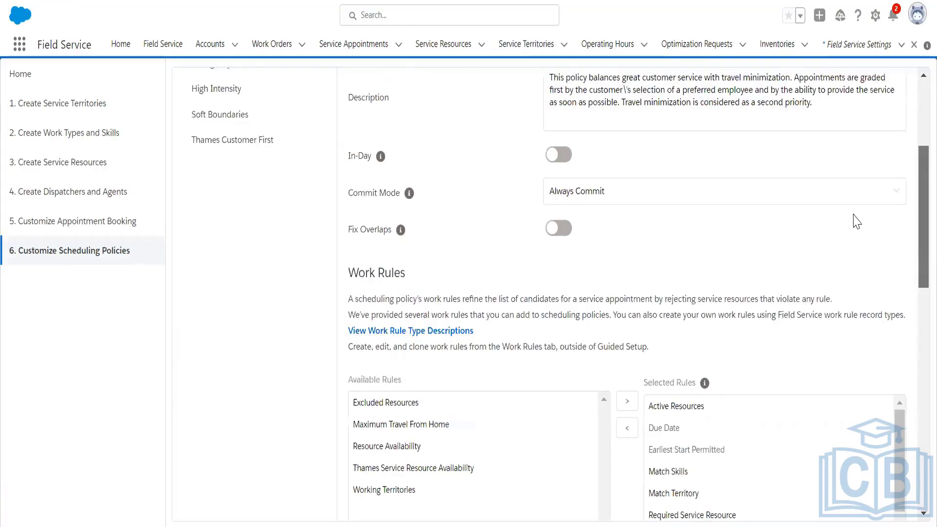
{"action": "scroll", "coordinate": [857, 221], "scroll_direction": "up", "scroll_amount": 3}
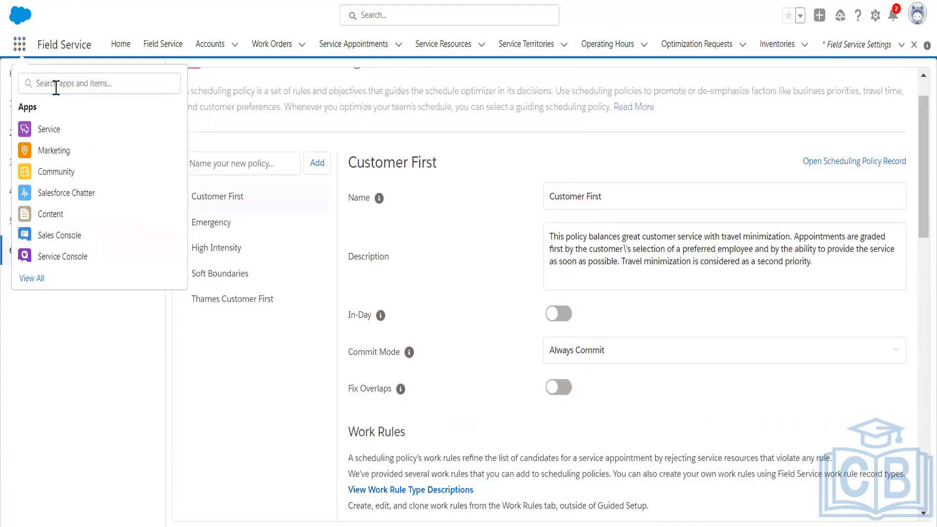
{"action": "left_click", "coordinate": [56, 88]}
{"action": "type", "text": "work"}
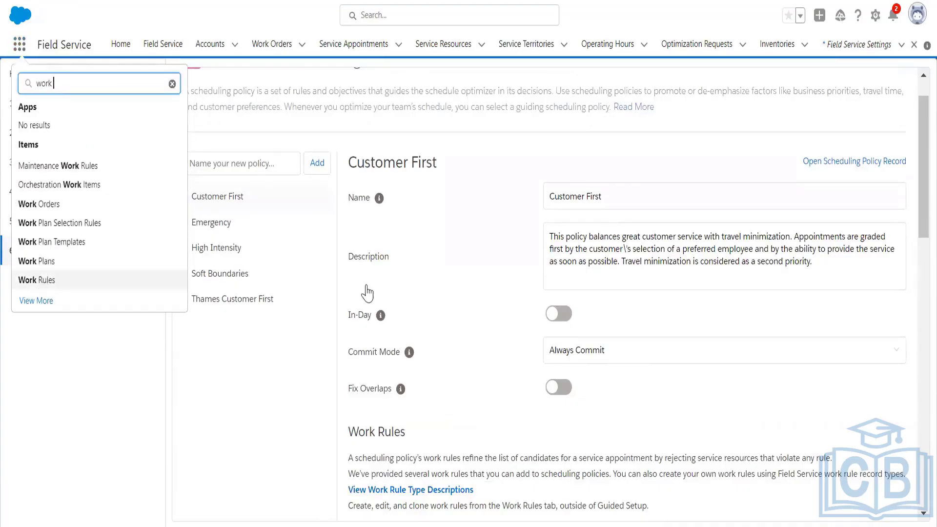
{"action": "key", "text": "Down"}
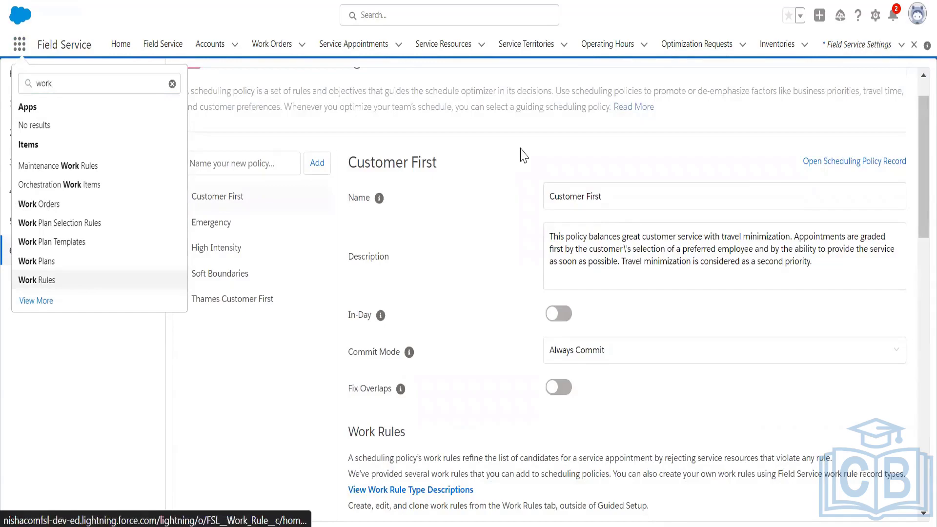
{"action": "key", "text": "Return"}
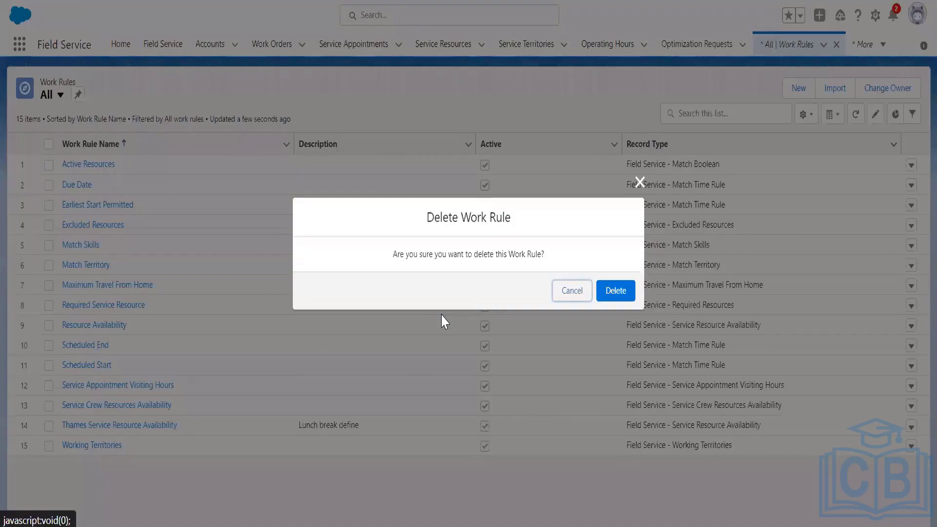
{"action": "key", "text": "Escape"}
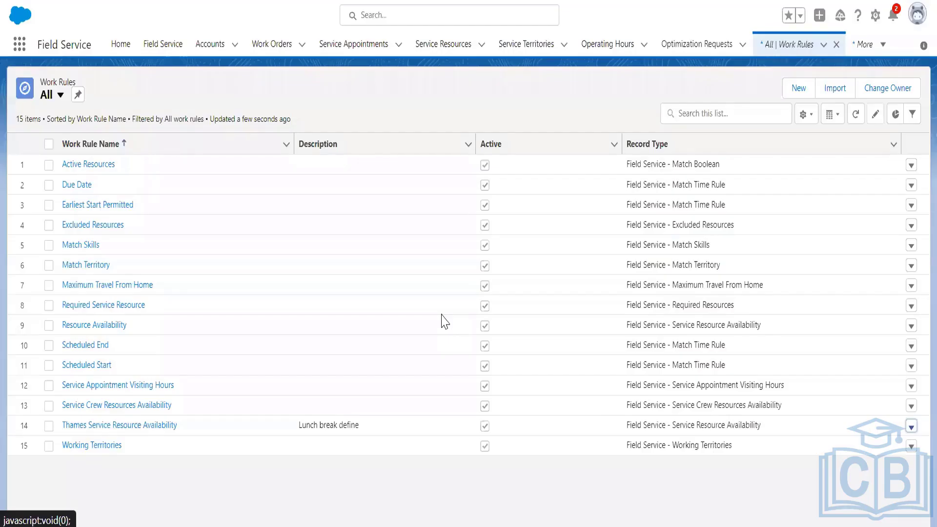
Start a new work rule of the Service Resource Availability record type and enter the name Organisation Resource Avail
{"action": "left_click", "coordinate": [798, 88]}
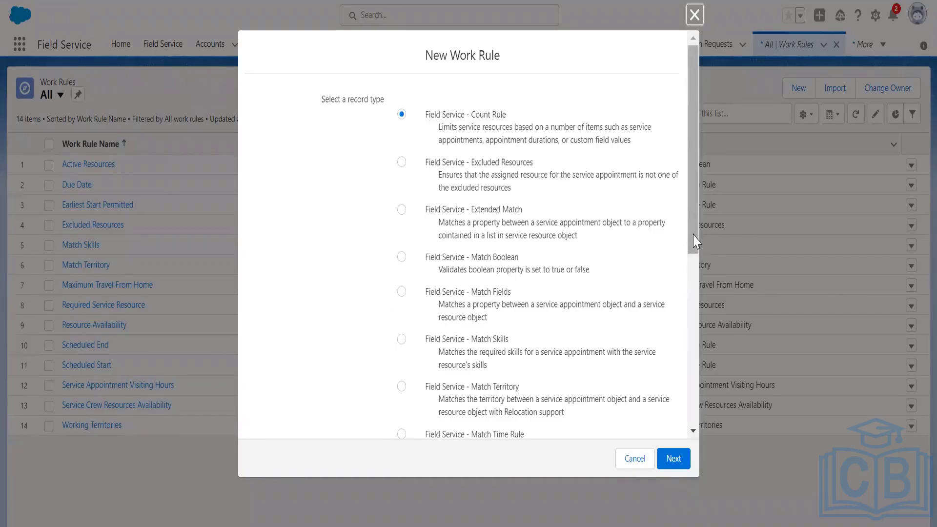
{"action": "left_click_drag", "start_coordinate": [696, 241], "coordinate": [696, 243]}
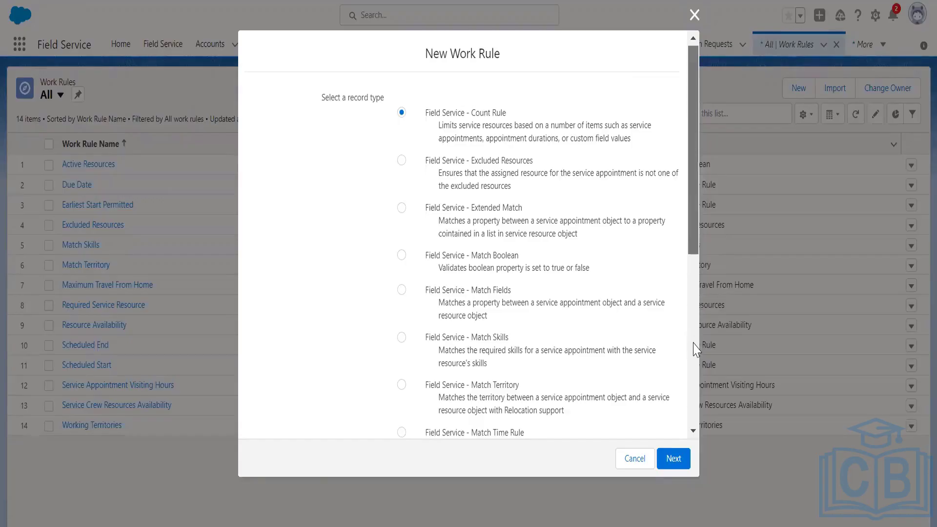
{"action": "scroll", "coordinate": [660, 418], "scroll_direction": "down", "scroll_amount": 2}
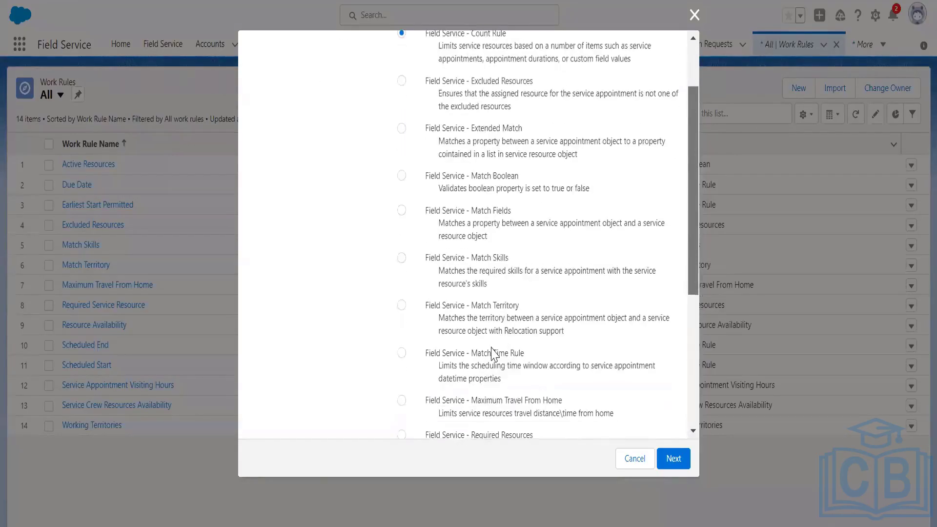
{"action": "scroll", "coordinate": [437, 325], "scroll_direction": "down", "scroll_amount": 6}
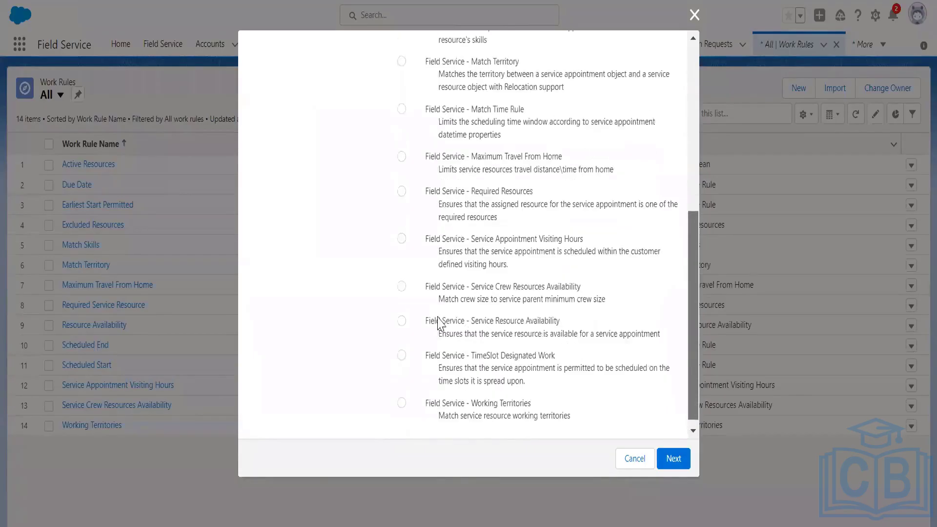
{"action": "scroll", "coordinate": [438, 323], "scroll_direction": "down", "scroll_amount": 1}
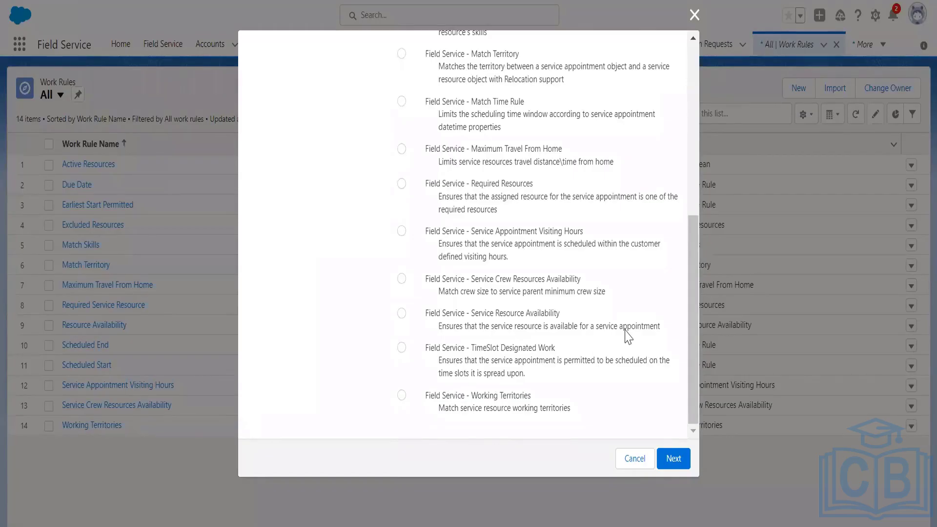
{"action": "left_click", "coordinate": [402, 313]}
{"action": "left_click", "coordinate": [678, 461]}
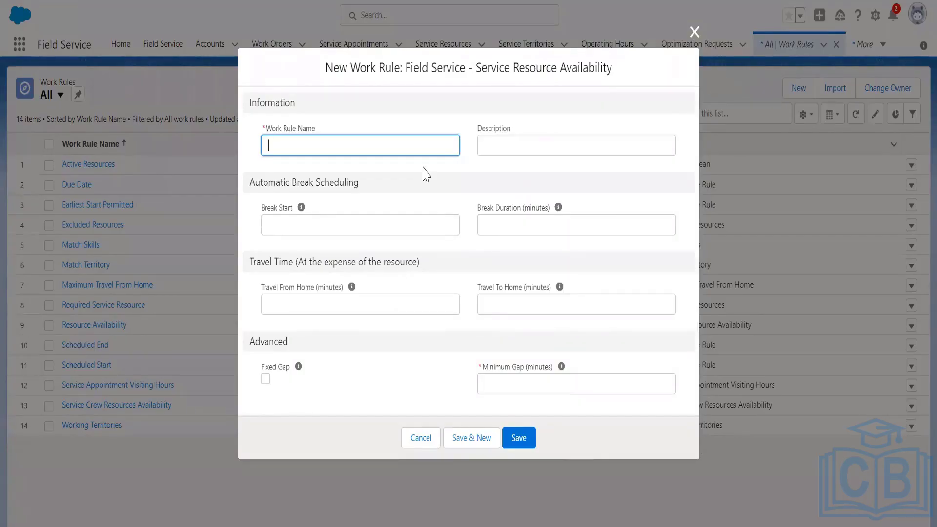
{"action": "type", "text": "Organisation"}
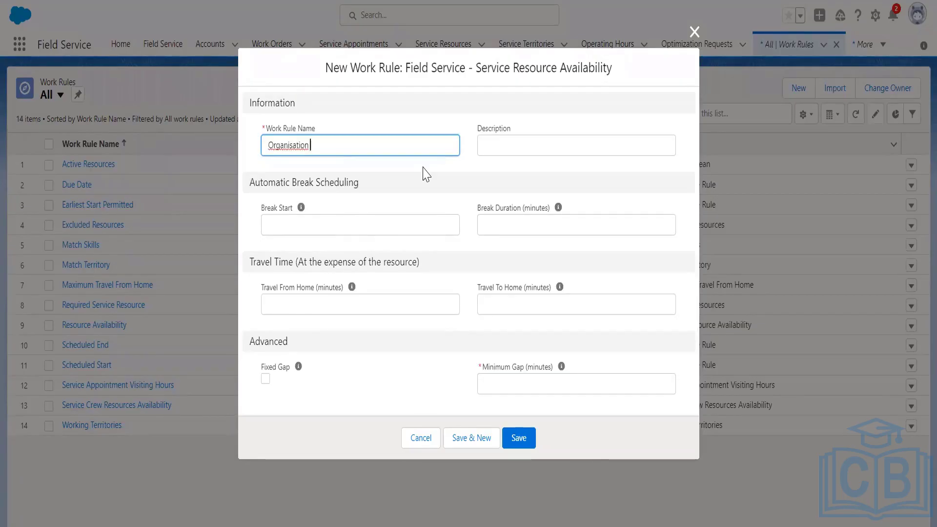
{"action": "type", "text": "Resource Avail"}
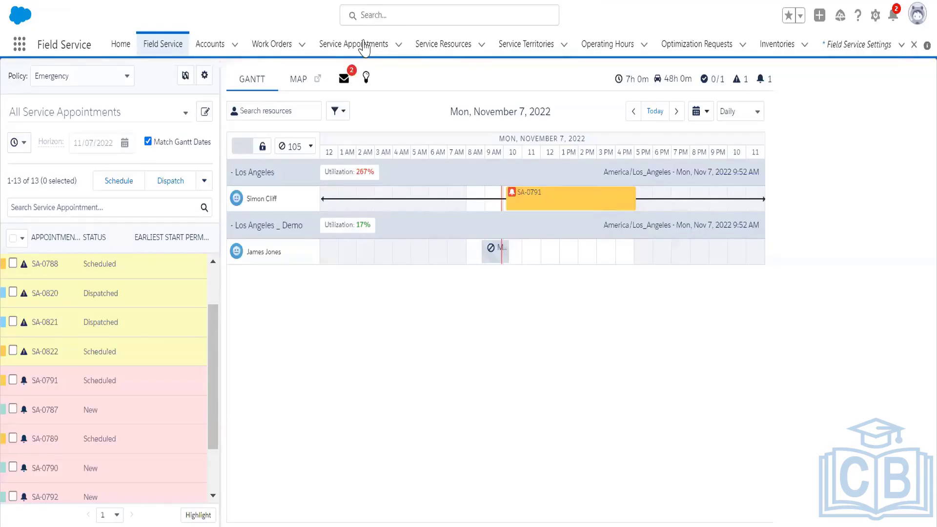
Open service appointment SA-0823 and copy its account name, DreamHouse Realty
{"action": "left_click", "coordinate": [210, 43]}
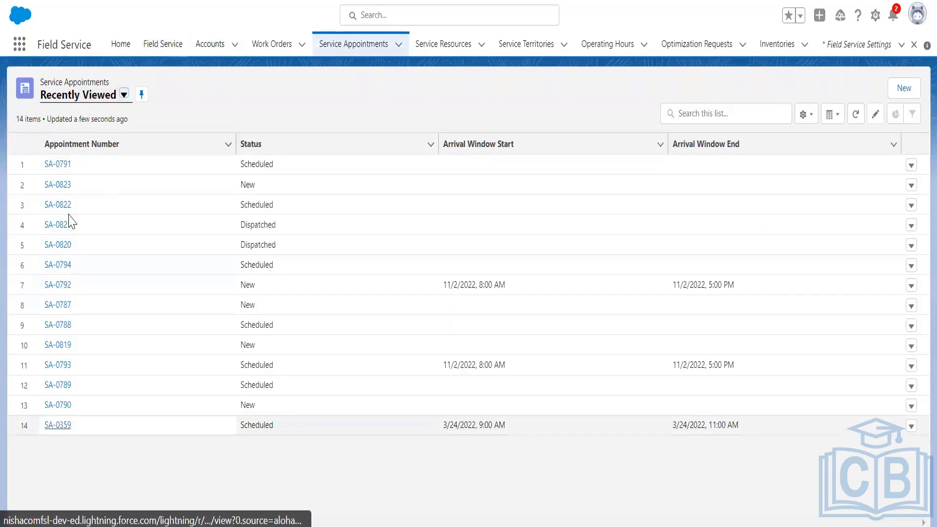
{"action": "left_click", "coordinate": [82, 144]}
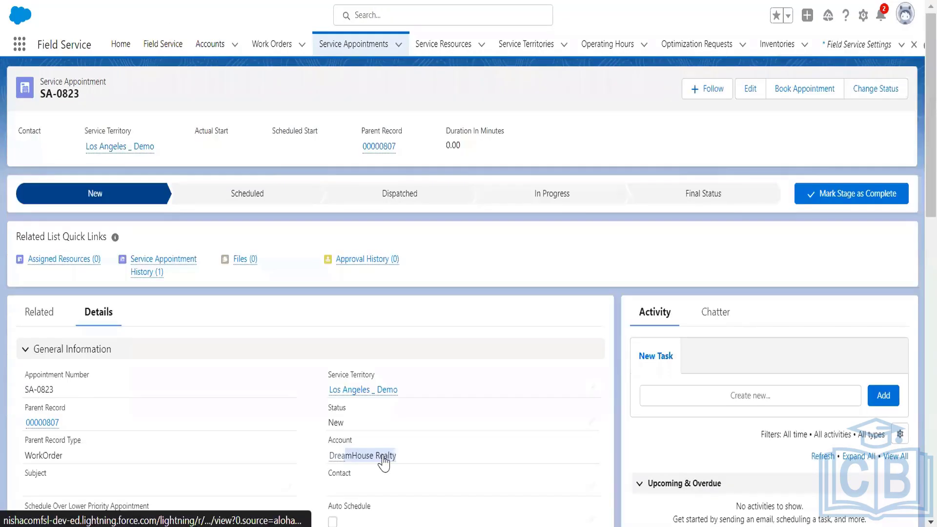
{"action": "mouse_move", "coordinate": [385, 461]}
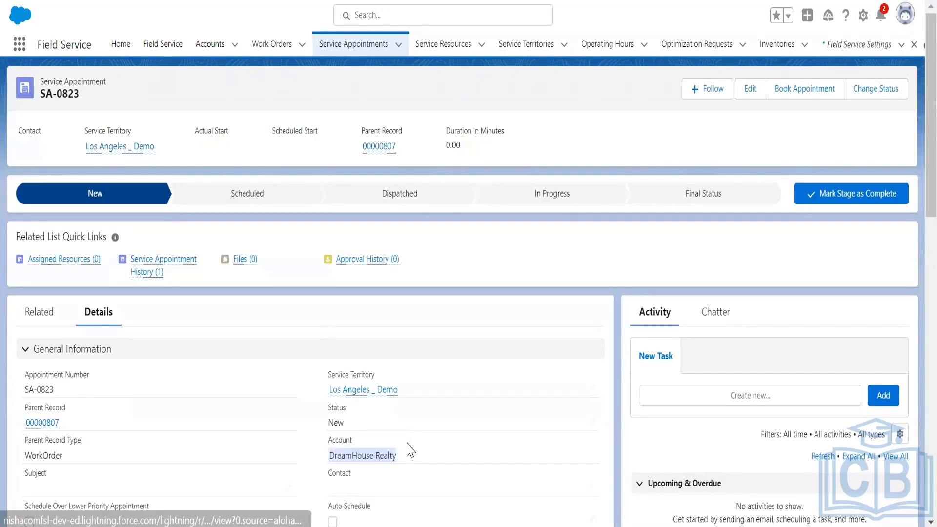
{"action": "right_click", "coordinate": [366, 455]}
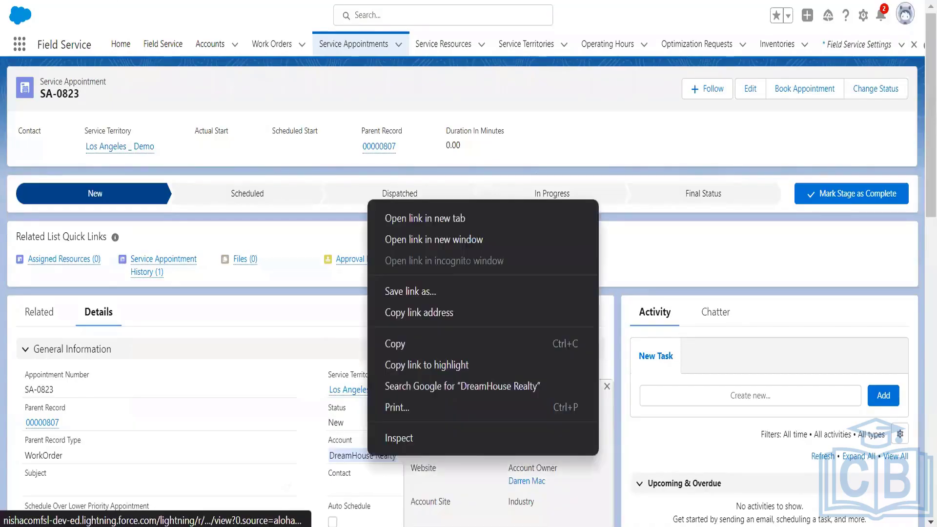
{"action": "left_click", "coordinate": [310, 165]}
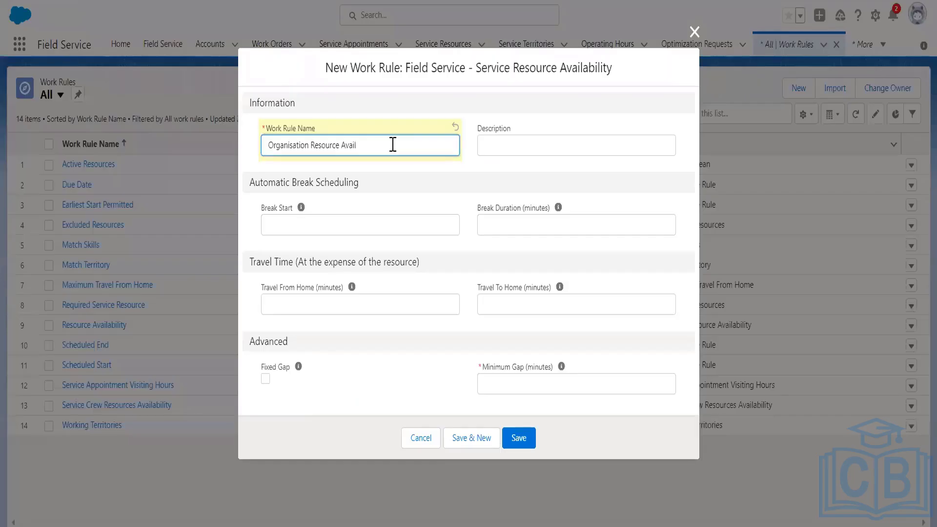
In the new work rule, replace Organisation with the copied account name so the name reads DreamHouse Realty Resource Availibilty
{"action": "key", "text": "Home"}
{"action": "key", "text": "ctrl+shift+Right"}
{"action": "type", "text": "DreamHouse Realty"}
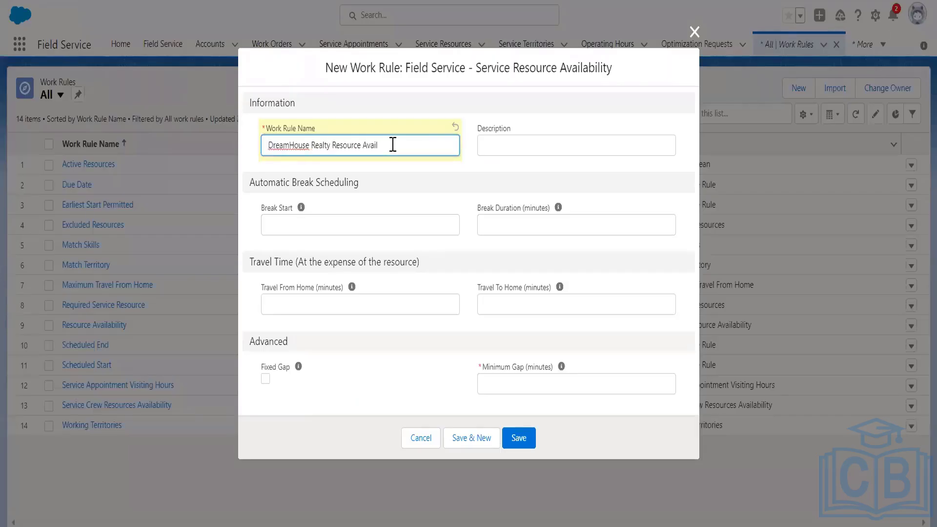
{"action": "key", "text": "End"}
{"action": "type", "text": "ibilty"}
{"action": "left_click", "coordinate": [412, 167]}
{"action": "left_click", "coordinate": [408, 142]}
Describe the work rule as Determine Lunch Break, with the break starting at 12:00 and lasting 45 minutes
{"action": "left_click", "coordinate": [562, 149]}
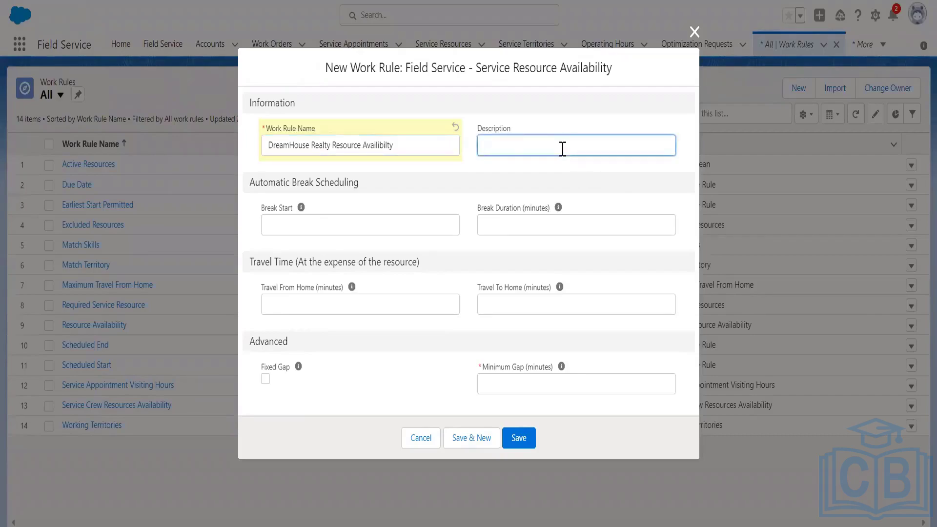
{"action": "type", "text": "Determine Lunch Break"}
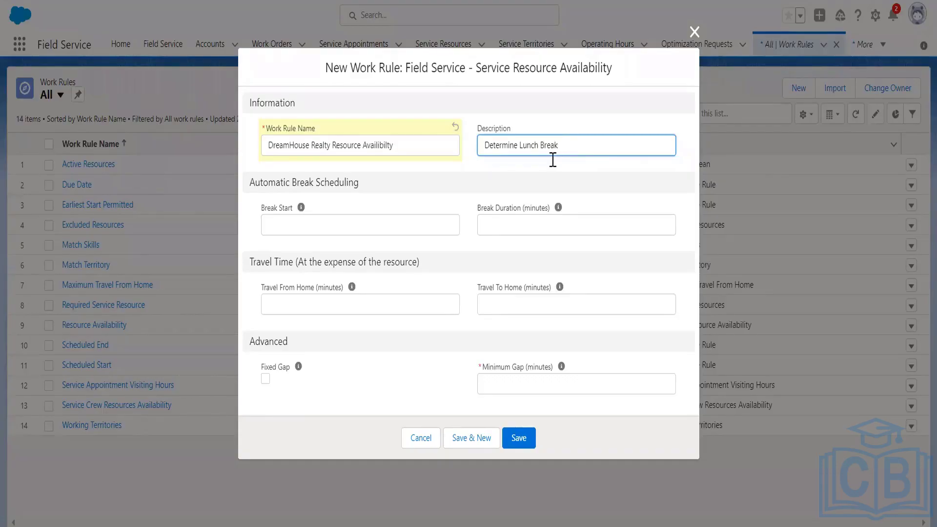
{"action": "left_click", "coordinate": [285, 230]}
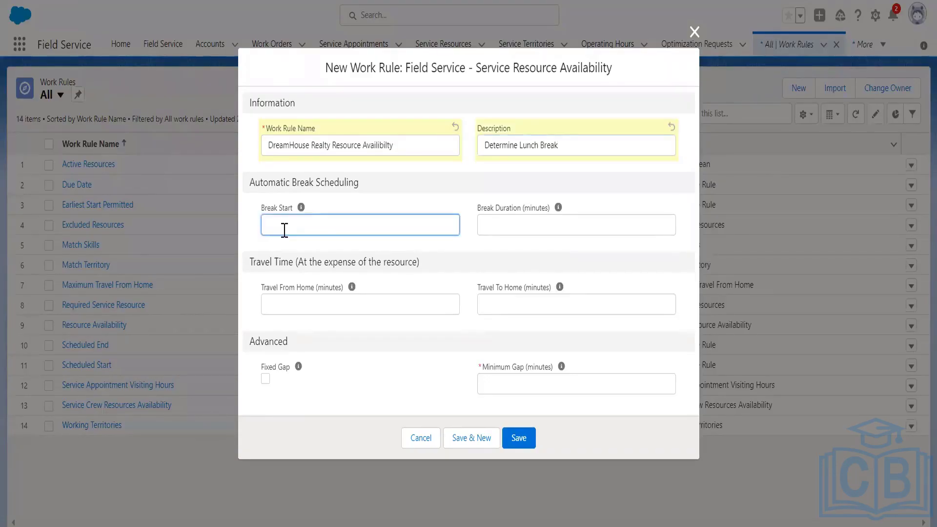
{"action": "type", "text": "12:00"}
{"action": "left_click", "coordinate": [535, 223]}
{"action": "type", "text": "45"}
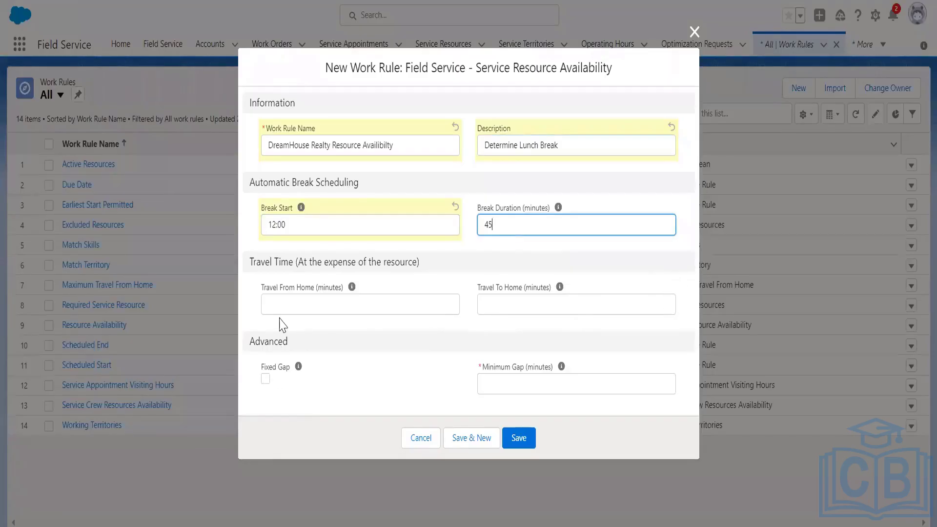
Enable Fixed Gap, set the minimum gap to 5 minutes, and save the work rule
{"action": "mouse_move", "coordinate": [351, 293]}
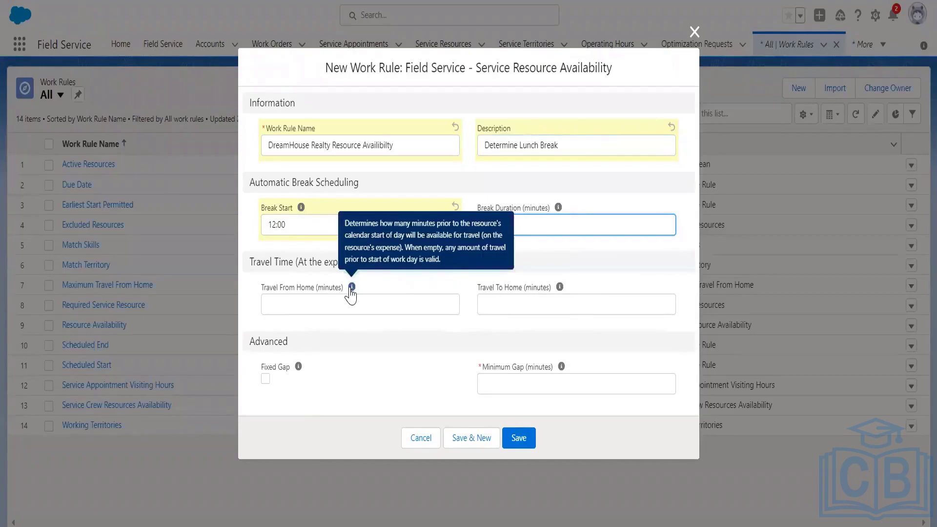
{"action": "left_click", "coordinate": [265, 379]}
{"action": "mouse_move", "coordinate": [299, 370]}
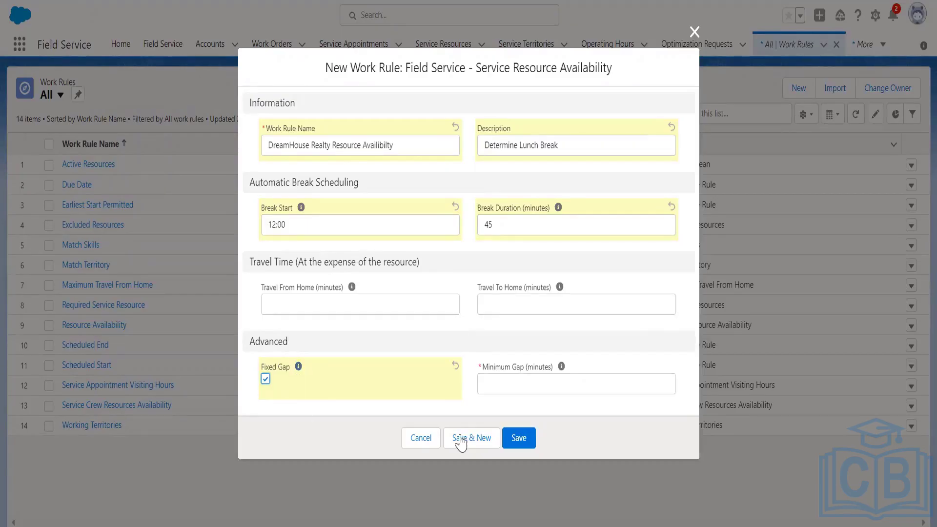
{"action": "left_click", "coordinate": [524, 392]}
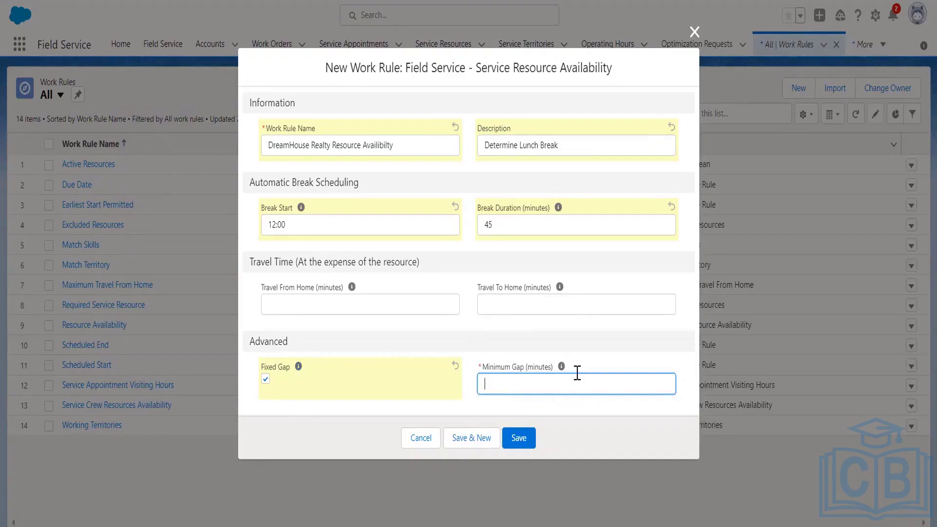
{"action": "mouse_move", "coordinate": [562, 371]}
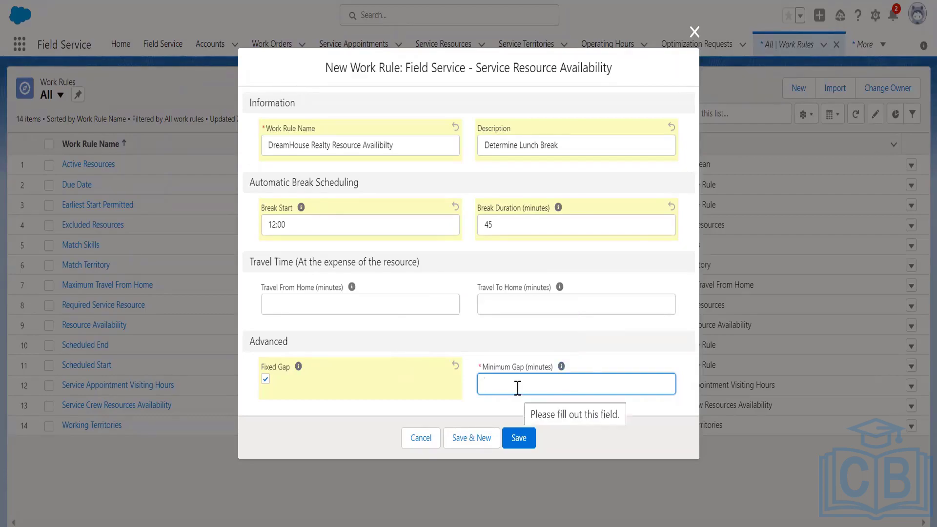
{"action": "type", "text": "5"}
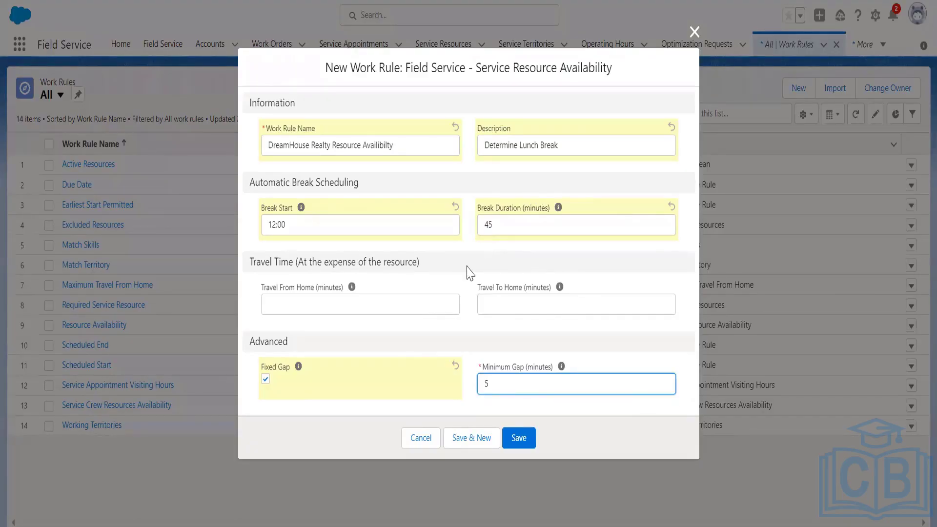
{"action": "left_click", "coordinate": [519, 438]}
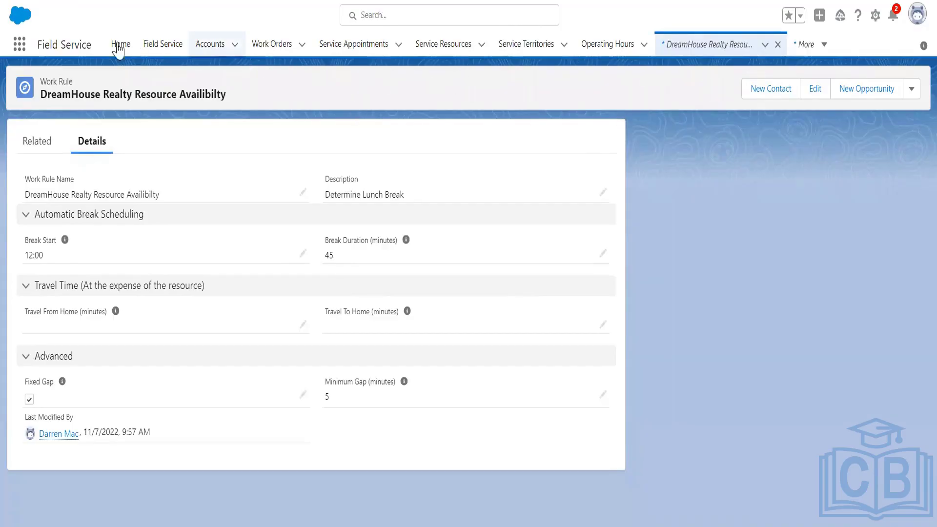
Go to Field Service Settings and open Customize Scheduling Policies in Guided Setup
{"action": "left_click", "coordinate": [18, 52]}
{"action": "type", "text": "field"}
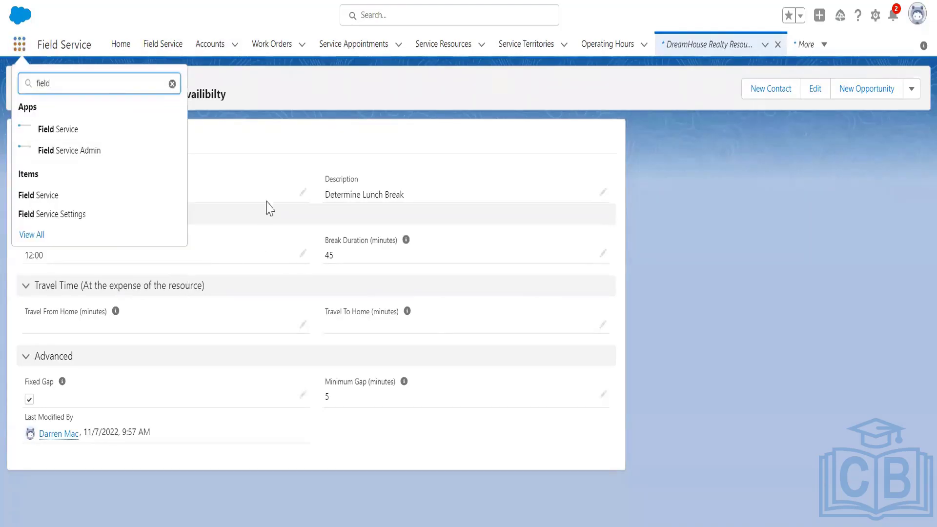
{"action": "key", "text": "Return"}
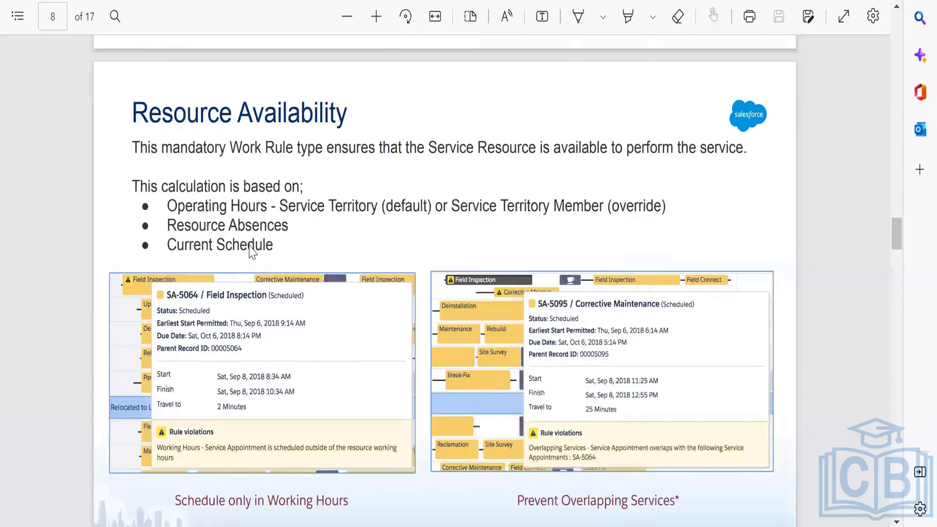
{"action": "scroll", "coordinate": [251, 249], "scroll_direction": "down", "scroll_amount": 3}
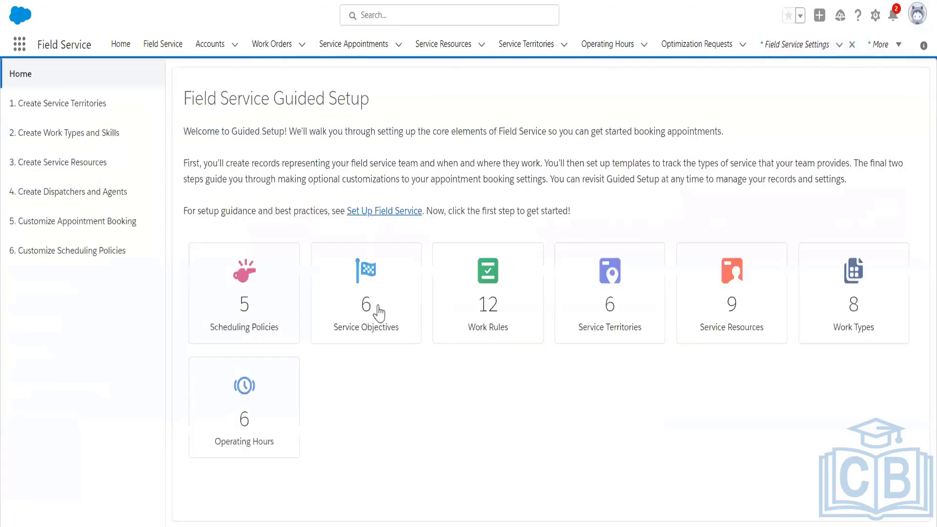
{"action": "left_click", "coordinate": [230, 273]}
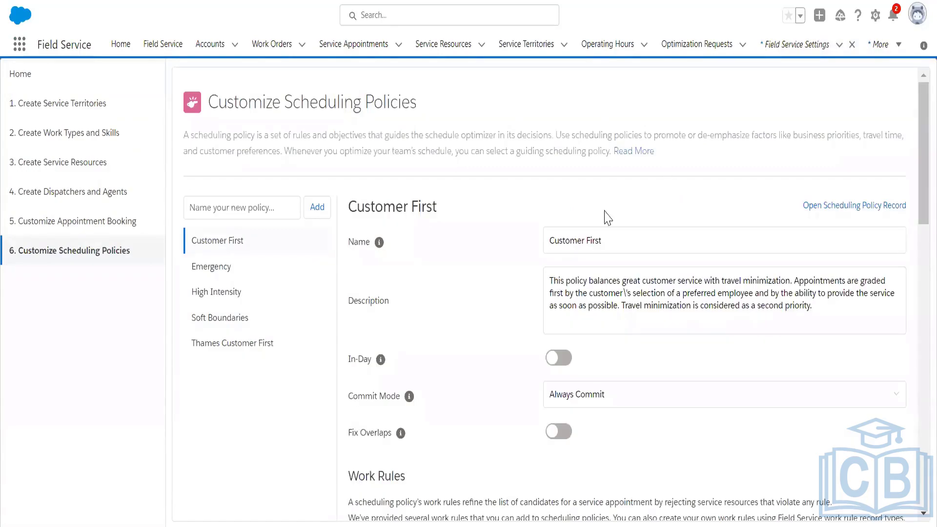
Review the Customer First policy's selected work rules and the weights of its service objectives
{"action": "scroll", "coordinate": [607, 217], "scroll_direction": "down", "scroll_amount": 5}
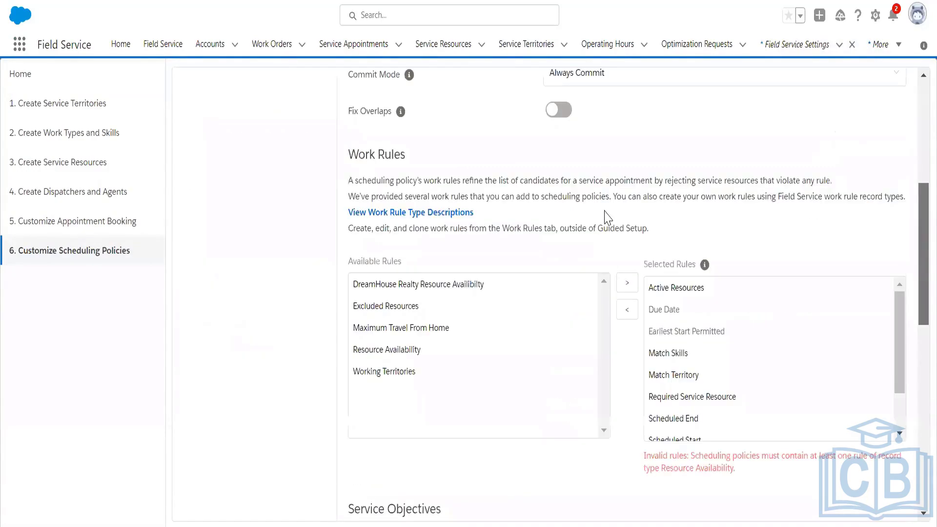
{"action": "scroll", "coordinate": [607, 218], "scroll_direction": "down", "scroll_amount": 5}
{"action": "scroll", "coordinate": [608, 217], "scroll_direction": "down", "scroll_amount": 2}
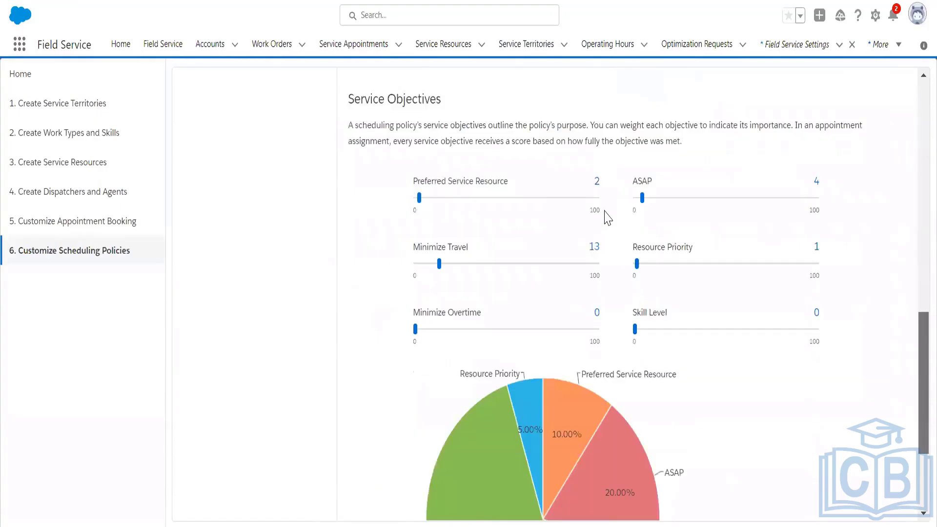
{"action": "scroll", "coordinate": [608, 217], "scroll_direction": "down", "scroll_amount": 1}
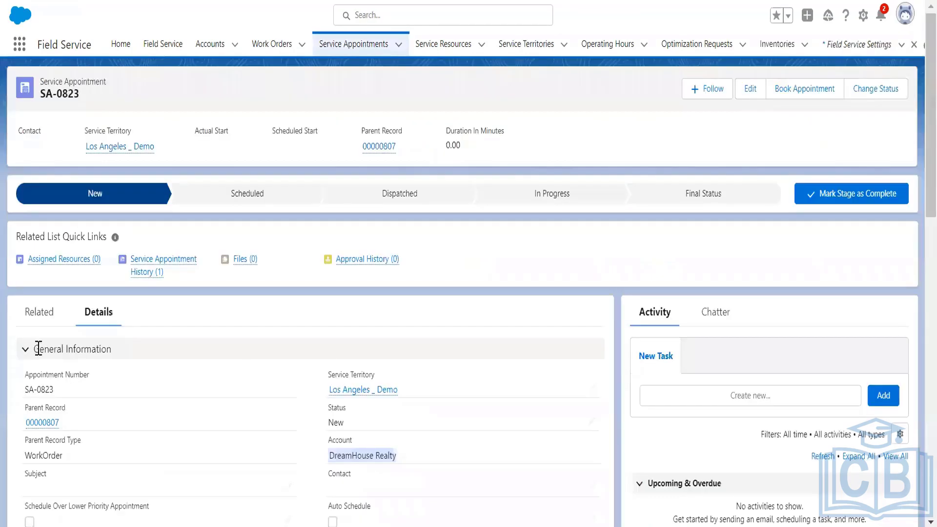
Check the time constraints and scheduled times in the details of the DreamHouse Realty service appointment
{"action": "scroll", "coordinate": [99, 348], "scroll_direction": "down", "scroll_amount": 1}
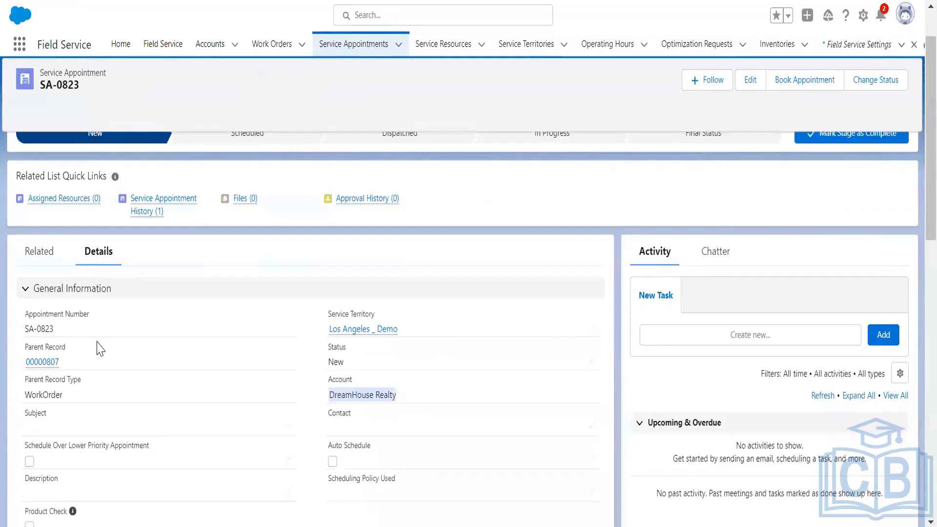
{"action": "scroll", "coordinate": [99, 347], "scroll_direction": "down", "scroll_amount": 6}
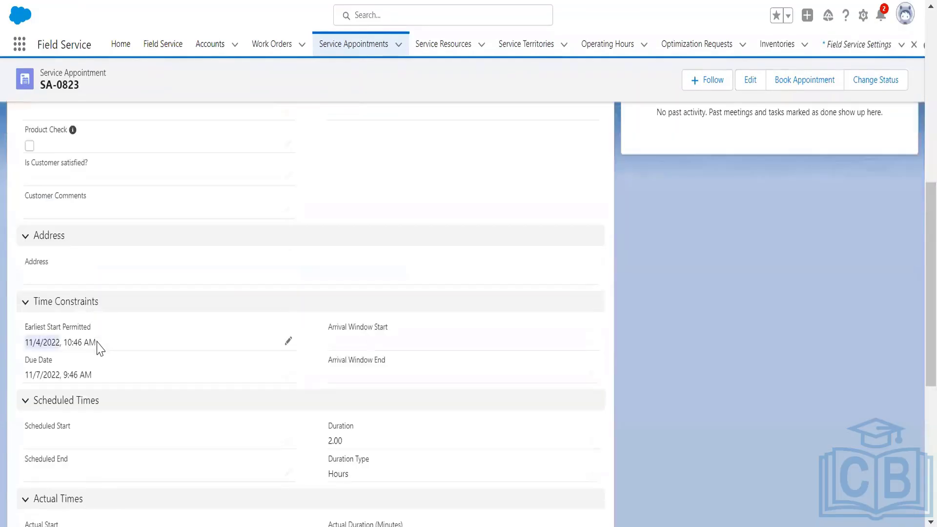
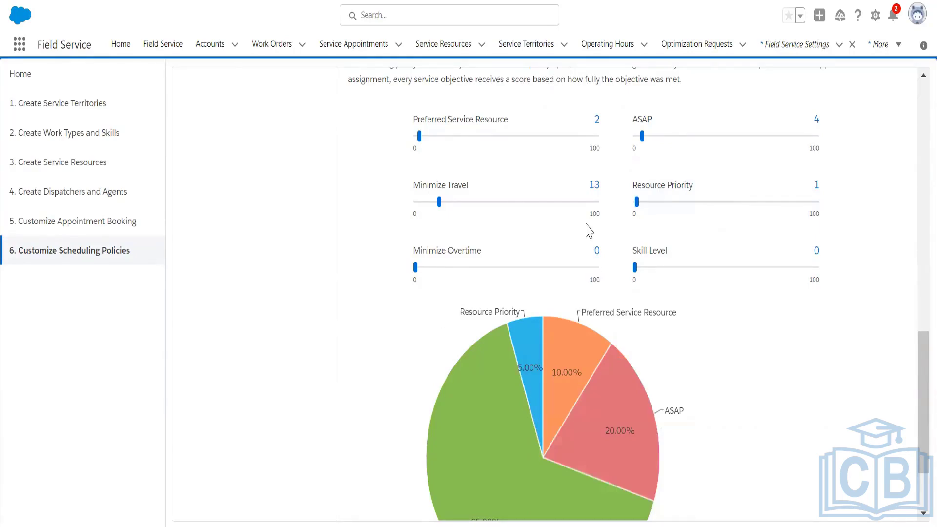
Switch to the PDF slides and read from What are Service Objectives through How Grading Works to Work Rule and Grading Example
{"action": "key", "text": "alt+Tab"}
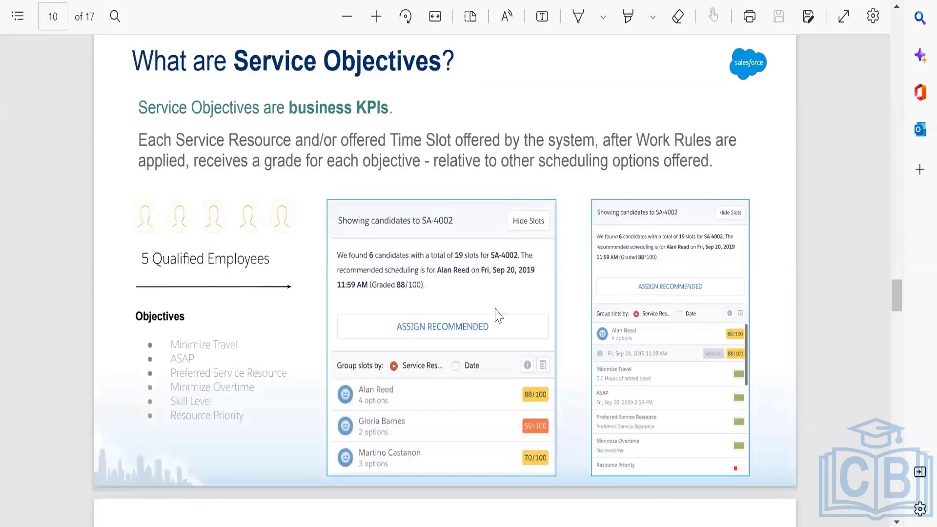
{"action": "scroll", "coordinate": [496, 315], "scroll_direction": "down", "scroll_amount": 3}
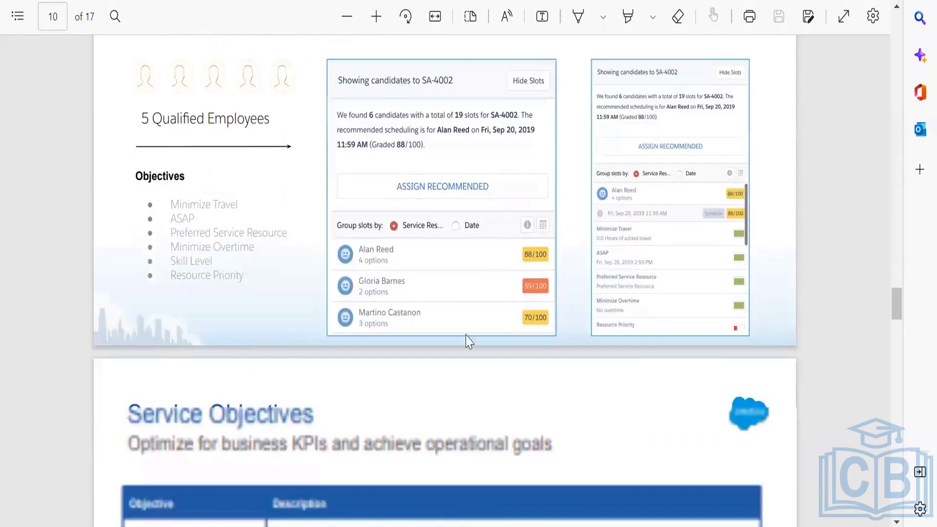
{"action": "scroll", "coordinate": [467, 340], "scroll_direction": "down", "scroll_amount": 2}
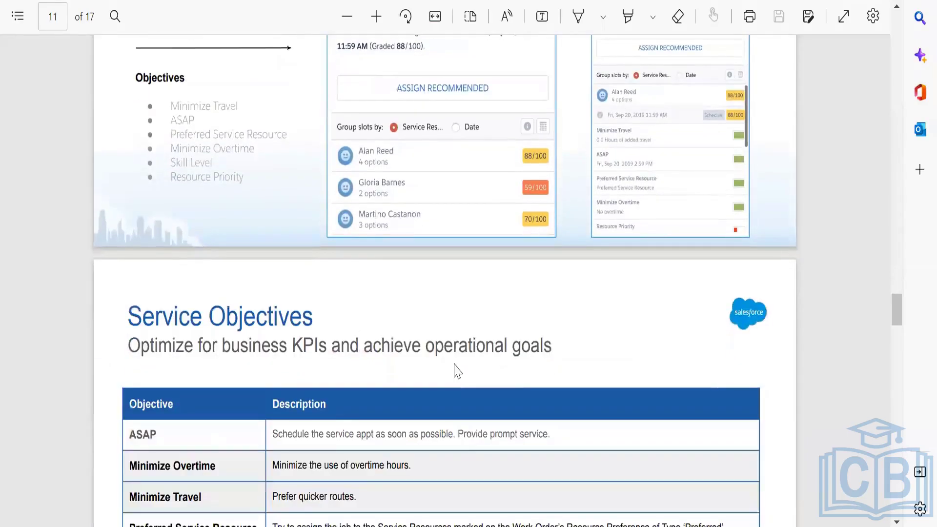
{"action": "scroll", "coordinate": [457, 370], "scroll_direction": "down", "scroll_amount": 2}
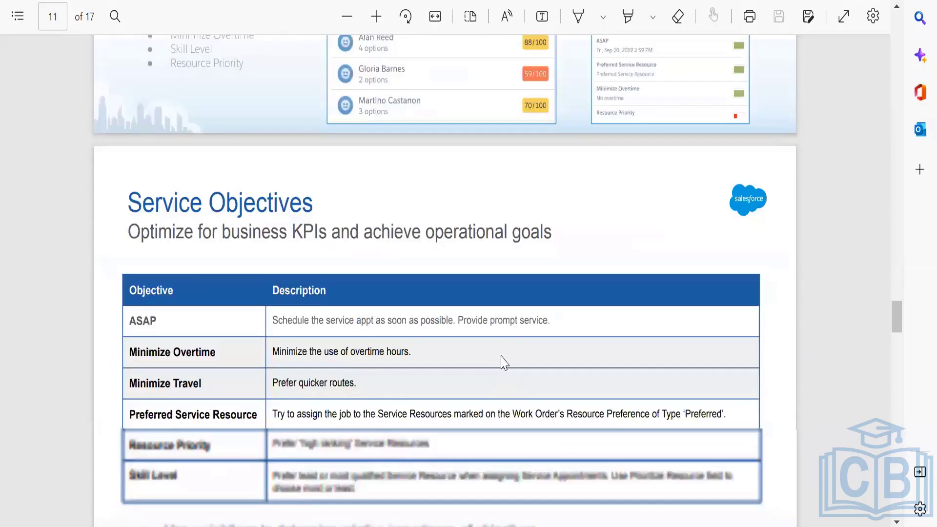
{"action": "scroll", "coordinate": [502, 362], "scroll_direction": "down", "scroll_amount": 1}
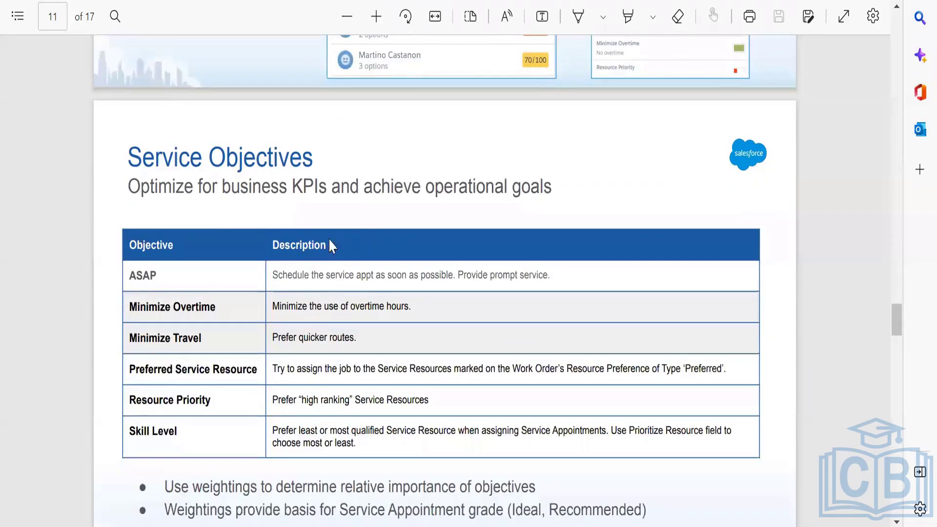
{"action": "scroll", "coordinate": [400, 292], "scroll_direction": "down", "scroll_amount": 10}
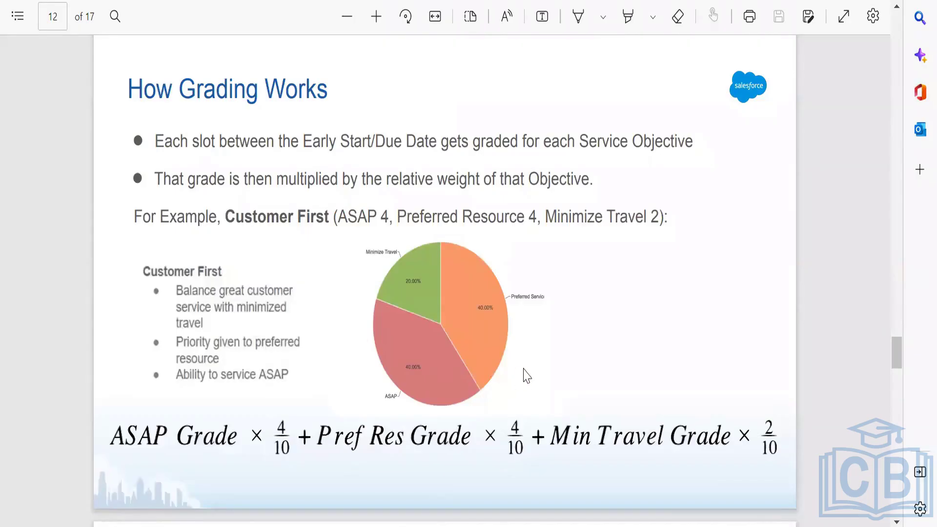
{"action": "scroll", "coordinate": [526, 376], "scroll_direction": "down", "scroll_amount": 3}
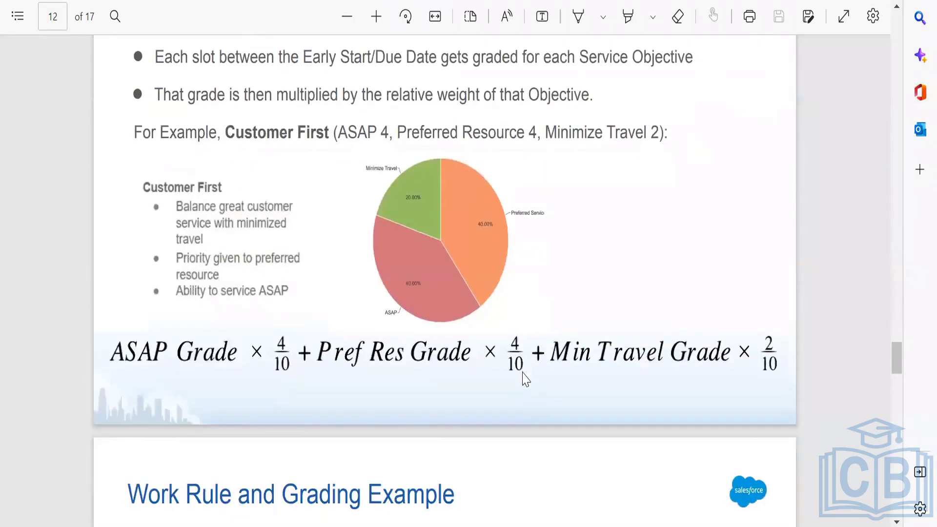
{"action": "scroll", "coordinate": [526, 379], "scroll_direction": "down", "scroll_amount": 3}
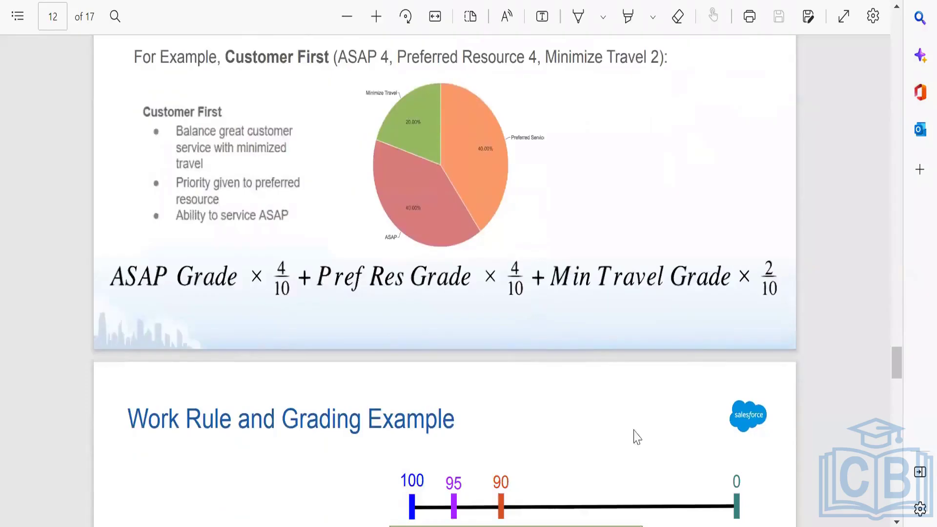
{"action": "scroll", "coordinate": [629, 480], "scroll_direction": "down", "scroll_amount": 3}
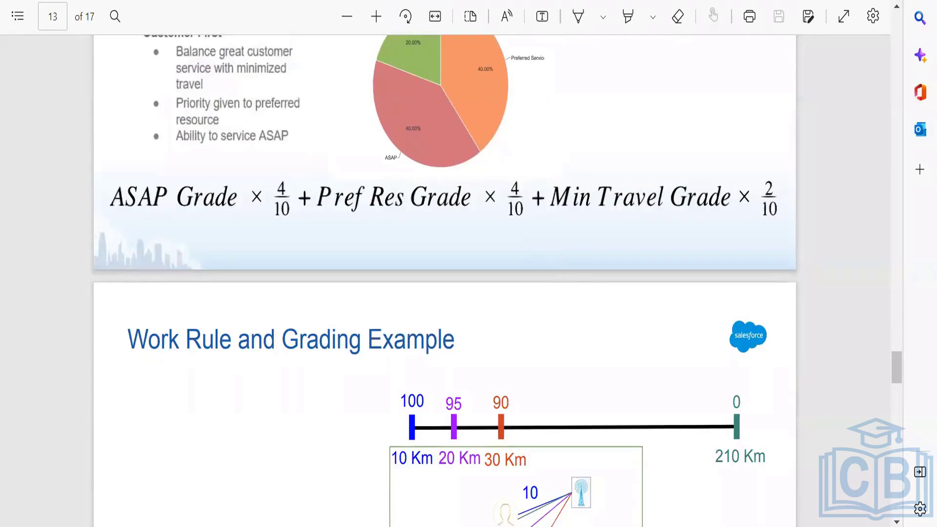
Return to Salesforce, reopen Field Service Settings, and open the Customer First policy under Customize Scheduling Policies
{"action": "mouse_move", "coordinate": [645, 526]}
{"action": "left_click", "coordinate": [724, 464]}
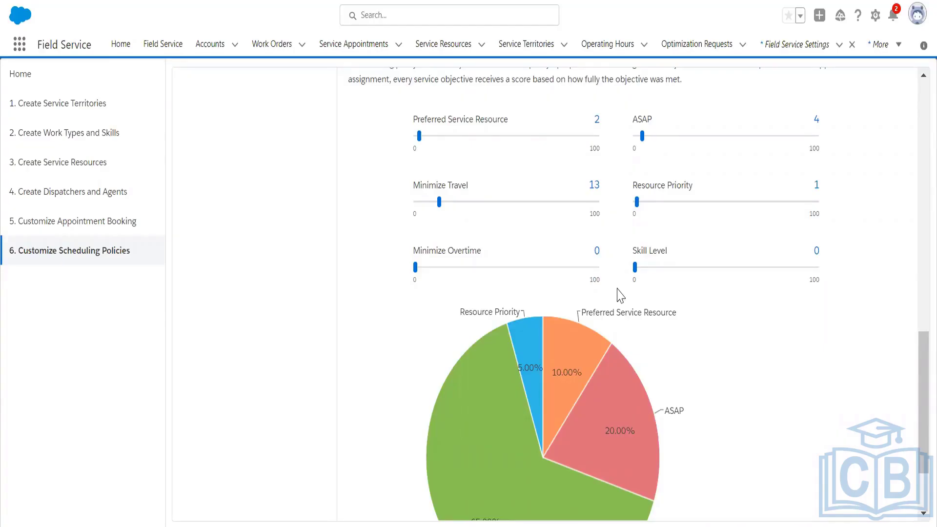
{"action": "left_click", "coordinate": [19, 44]}
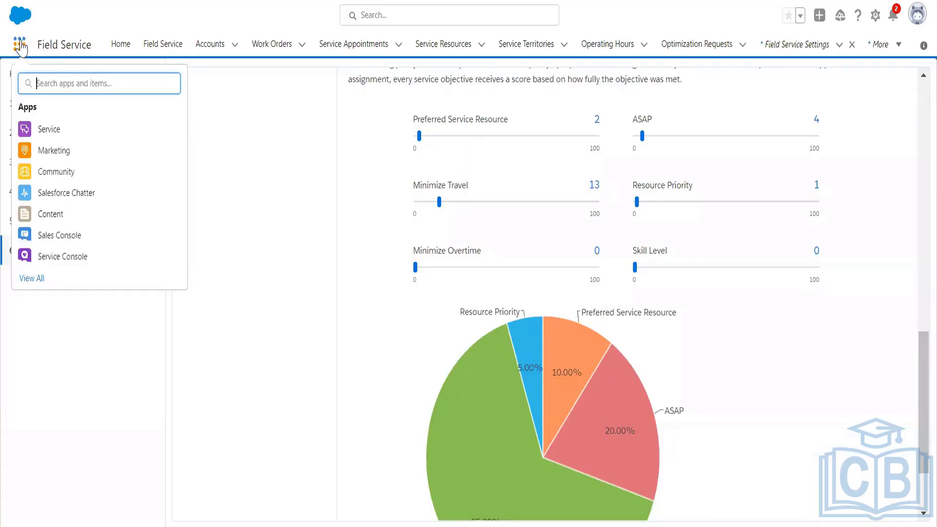
{"action": "type", "text": "field"}
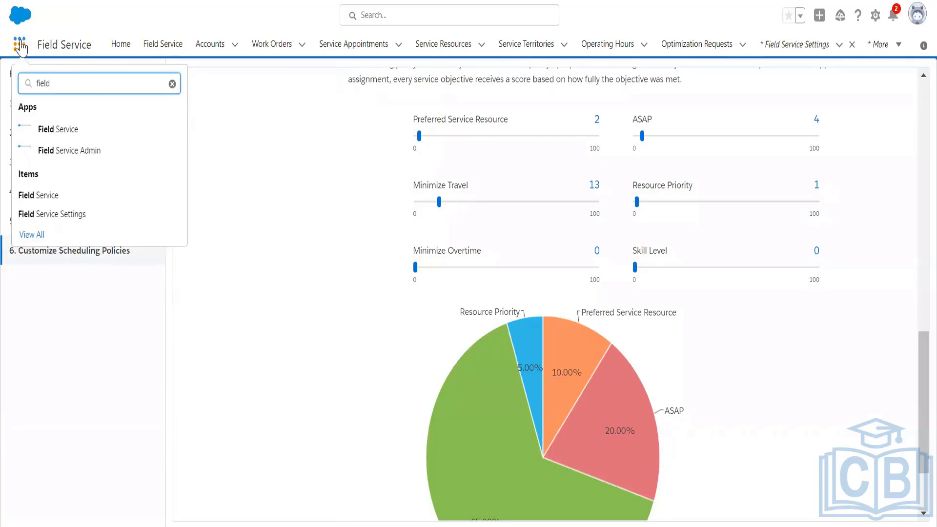
{"action": "left_click", "coordinate": [68, 214]}
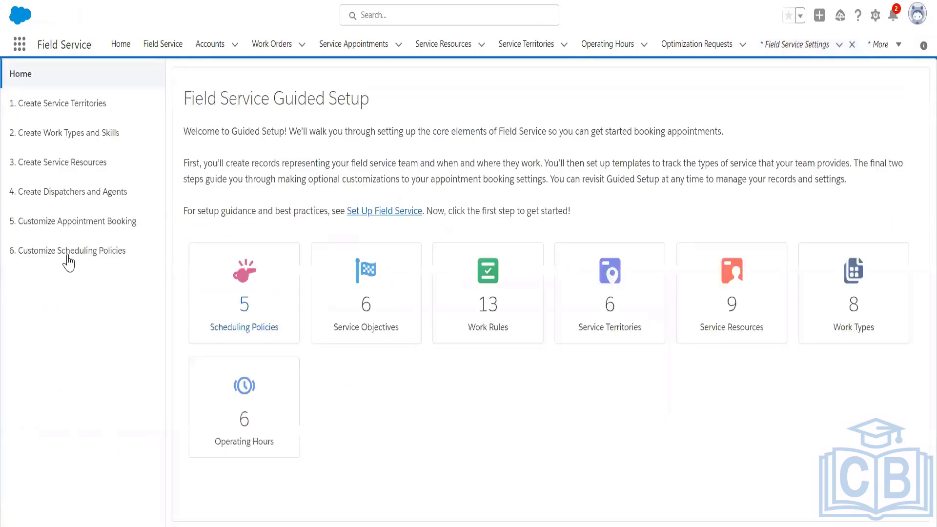
{"action": "left_click", "coordinate": [76, 254]}
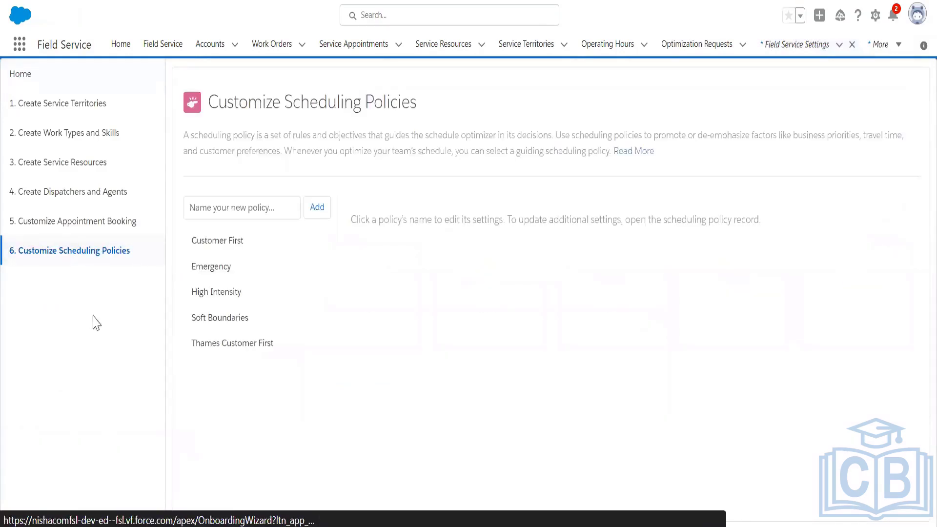
{"action": "left_click", "coordinate": [222, 249]}
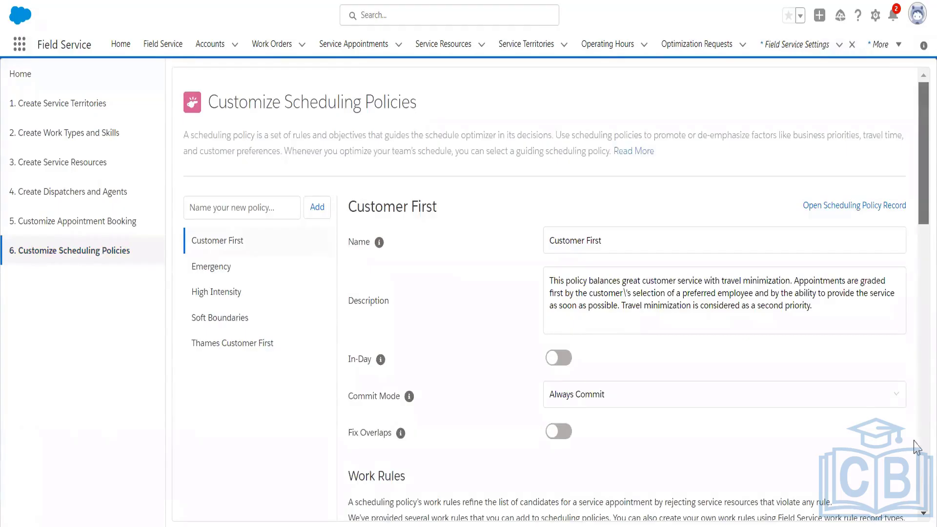
Set the Minimize Travel service objective weight of the Customer First policy to 21
{"action": "scroll", "coordinate": [723, 454], "scroll_direction": "down", "scroll_amount": 4}
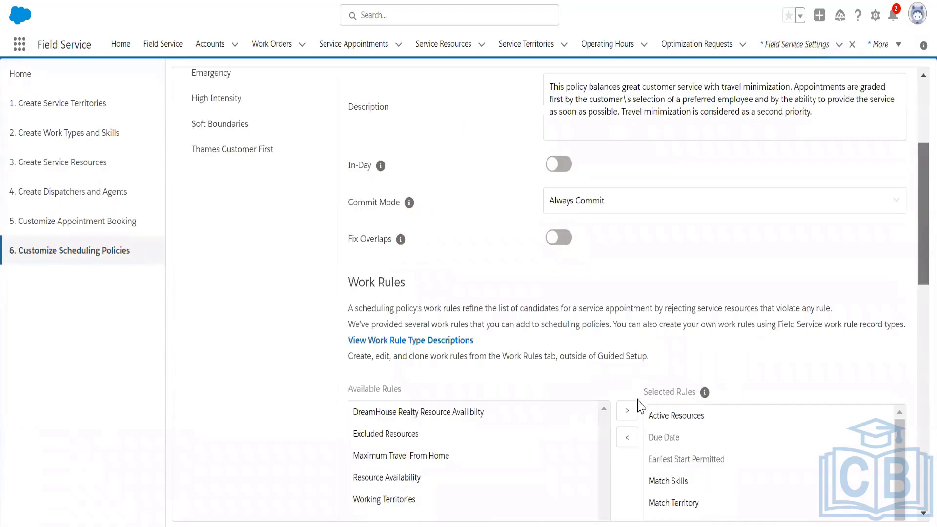
{"action": "scroll", "coordinate": [639, 405], "scroll_direction": "down", "scroll_amount": 5}
{"action": "scroll", "coordinate": [641, 405], "scroll_direction": "down", "scroll_amount": 4}
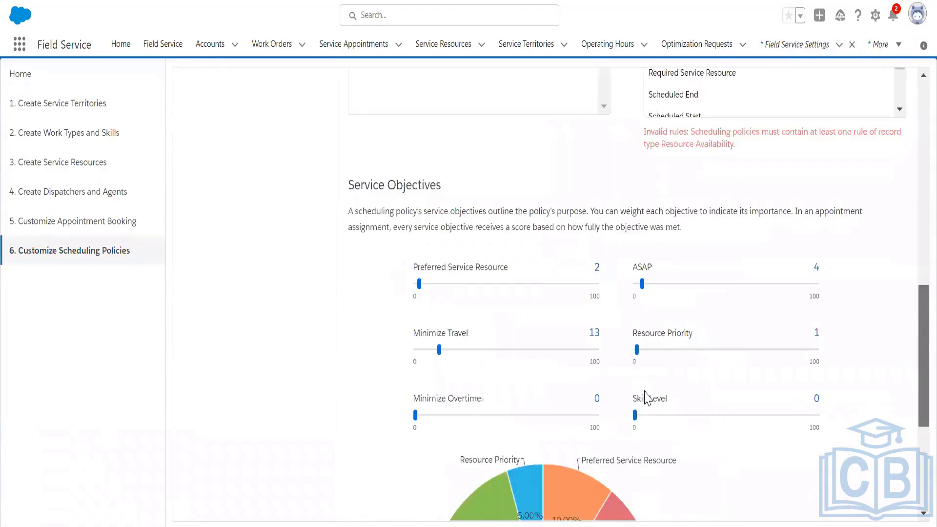
{"action": "scroll", "coordinate": [662, 357], "scroll_direction": "down", "scroll_amount": 4}
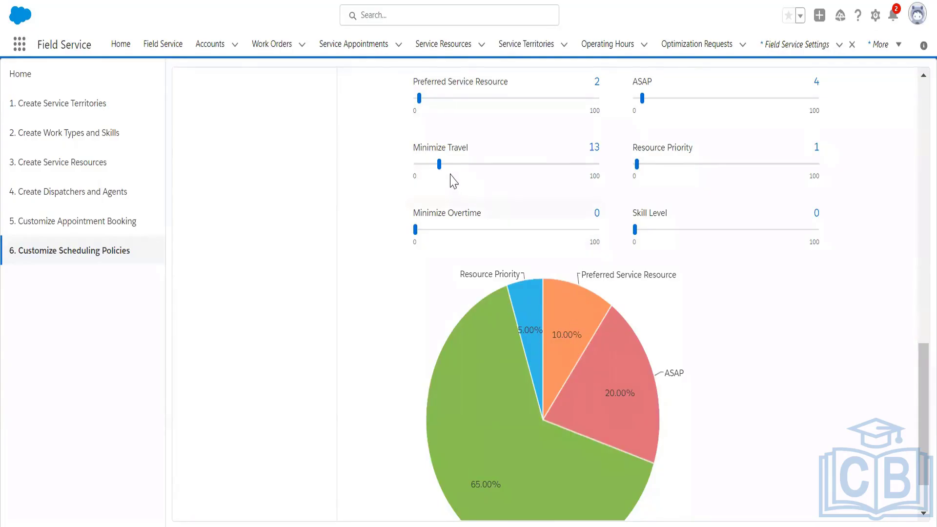
{"action": "left_click", "coordinate": [456, 165]}
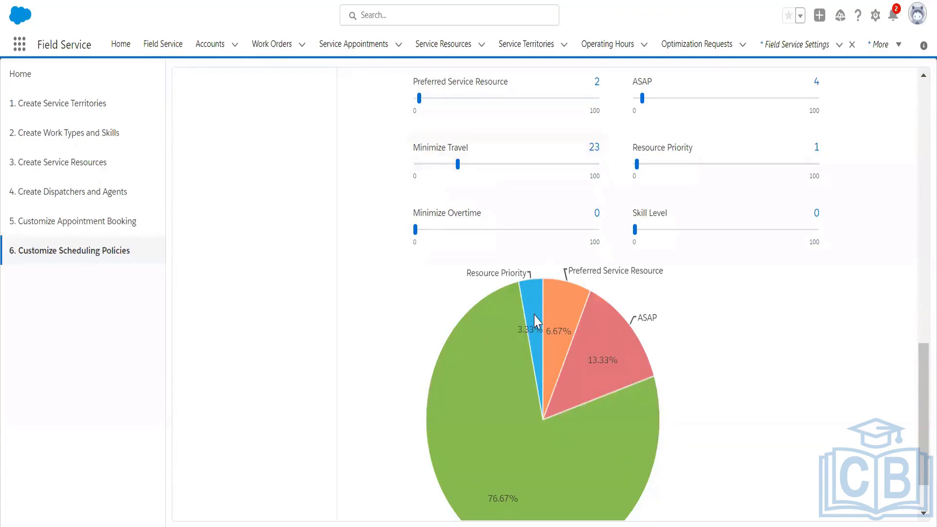
{"action": "left_click", "coordinate": [453, 165]}
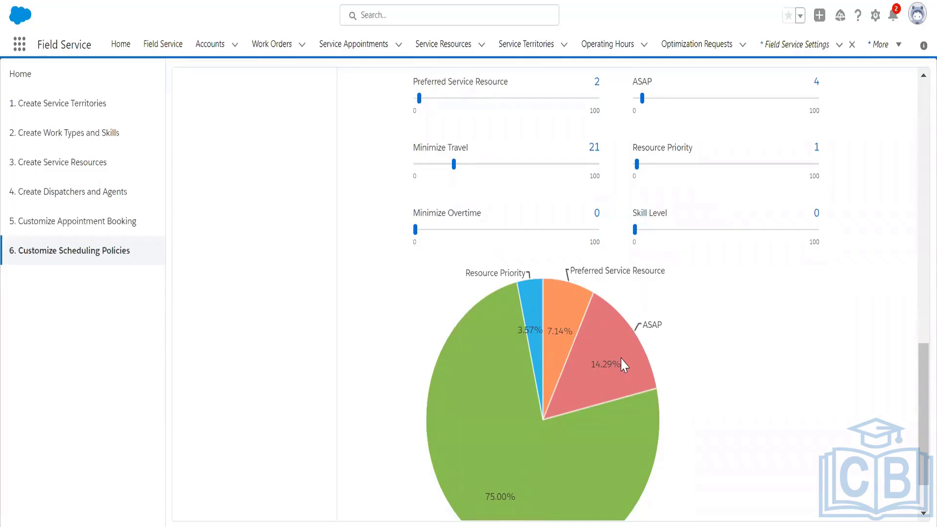
Clone the Customer First scheduling policy and confirm the copy
{"action": "scroll", "coordinate": [721, 363], "scroll_direction": "up", "scroll_amount": 5}
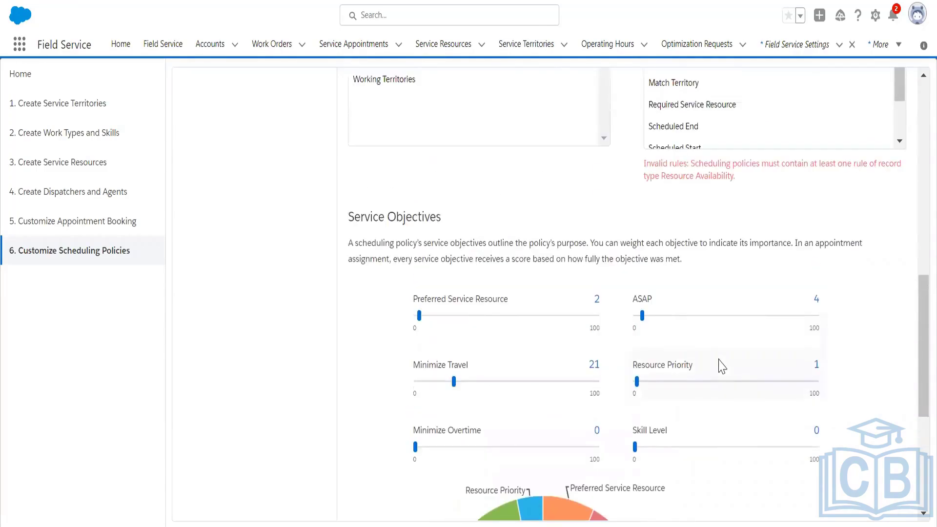
{"action": "scroll", "coordinate": [293, 229], "scroll_direction": "up", "scroll_amount": 3}
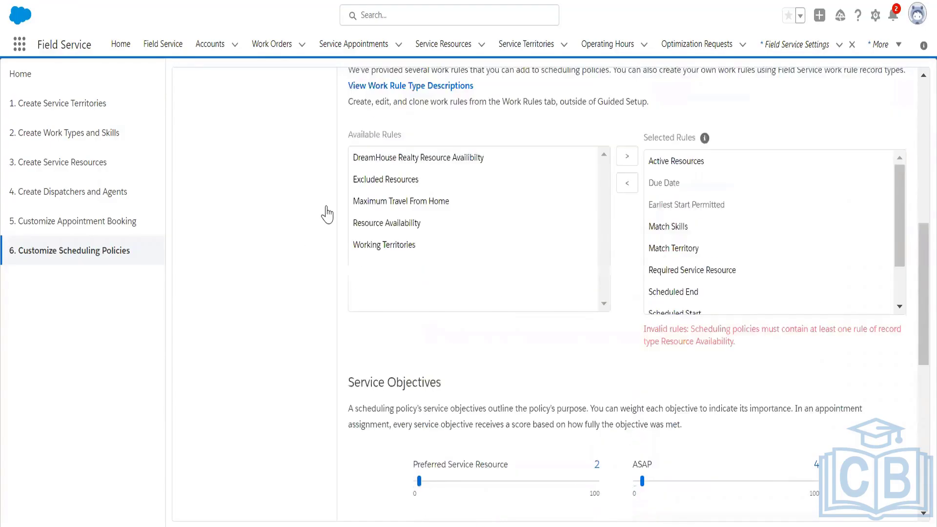
{"action": "scroll", "coordinate": [326, 214], "scroll_direction": "up", "scroll_amount": 1}
{"action": "scroll", "coordinate": [325, 213], "scroll_direction": "up", "scroll_amount": 3}
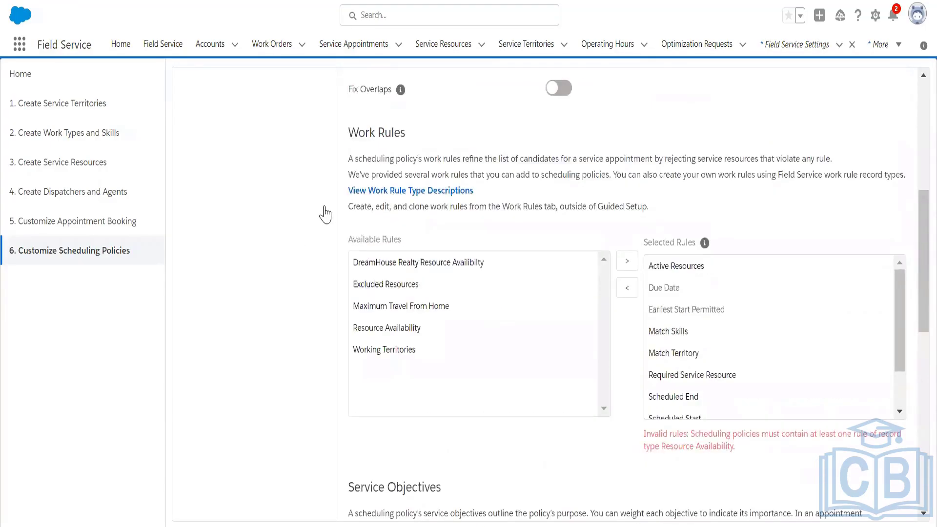
{"action": "scroll", "coordinate": [324, 214], "scroll_direction": "up", "scroll_amount": 3}
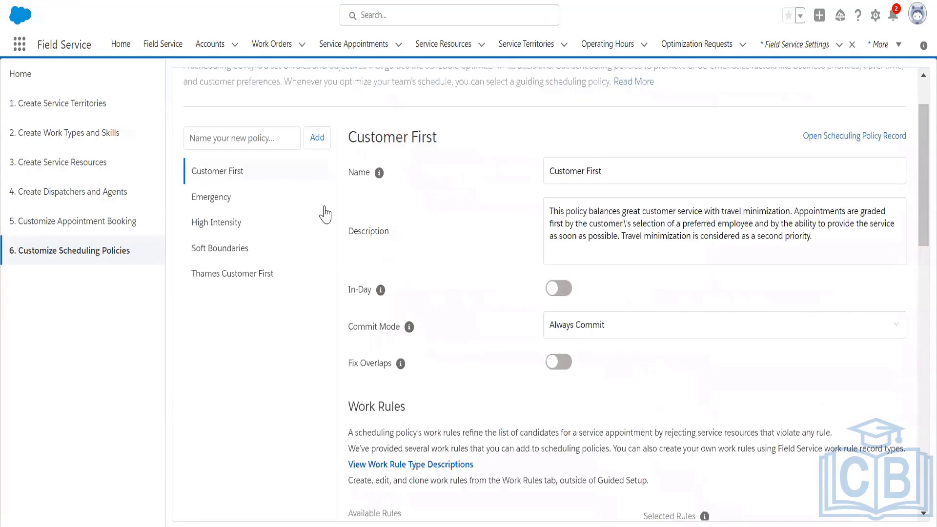
{"action": "scroll", "coordinate": [325, 214], "scroll_direction": "up", "scroll_amount": 1}
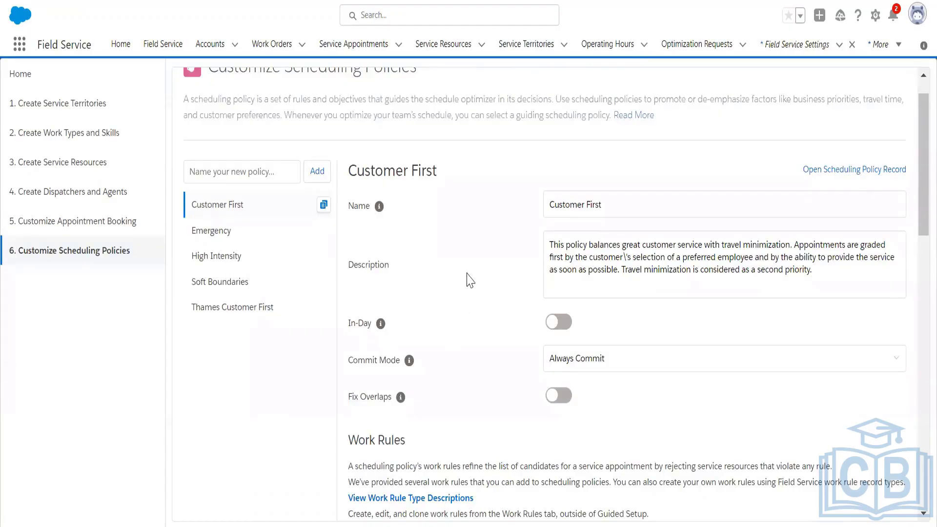
{"action": "key", "text": "Return"}
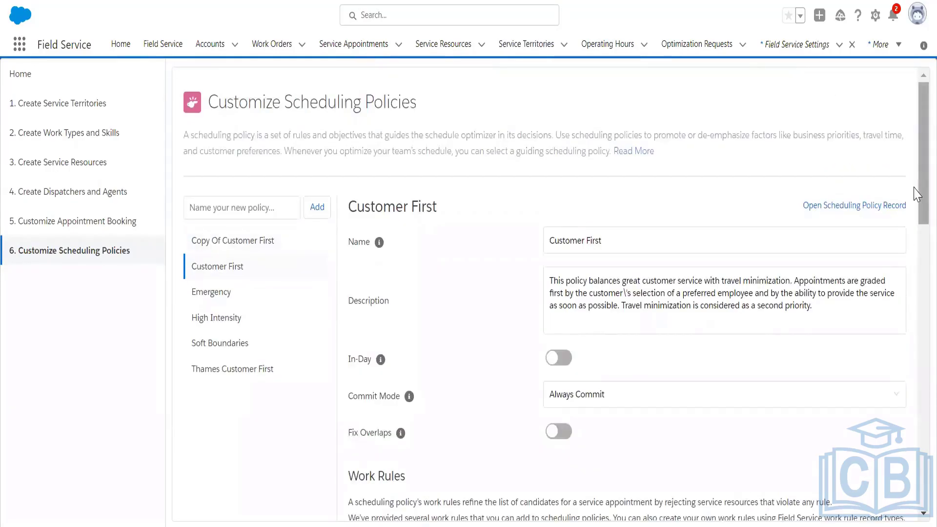
Rename the cloned Copy Of Customer First scheduling policy to Dream House First
{"action": "left_click", "coordinate": [267, 244]}
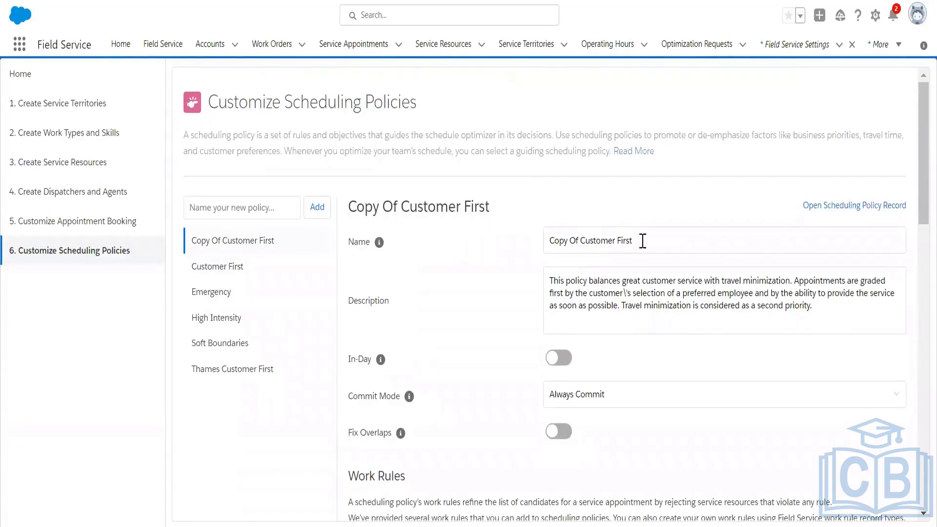
{"action": "left_click_drag", "start_coordinate": [643, 240], "coordinate": [526, 251]}
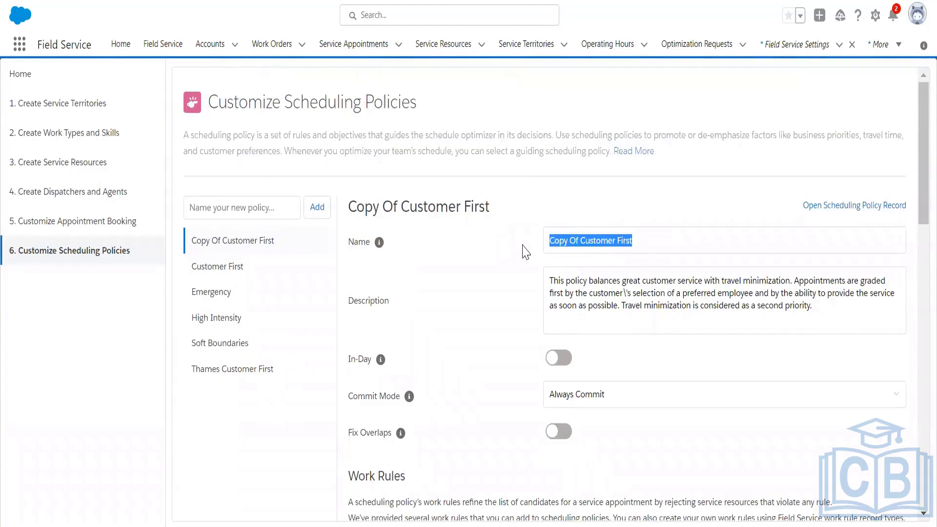
{"action": "type", "text": "Dream Ho"}
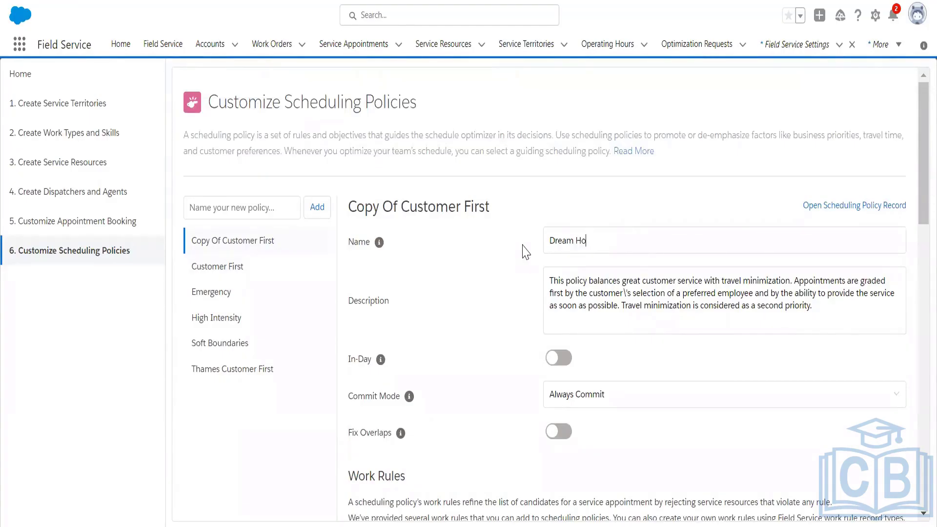
{"action": "type", "text": "use First"}
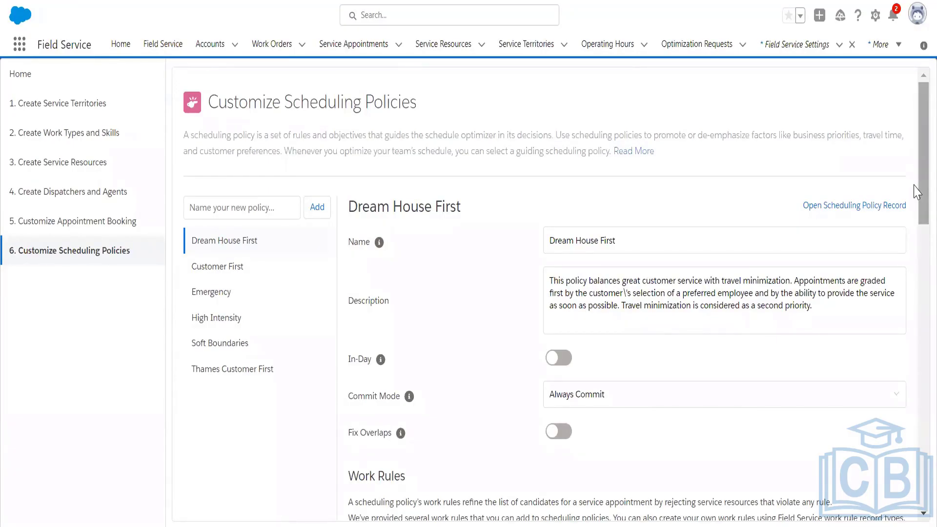
Replace the Resource Availability work rule with DreamHouse Realty Resource Availibilty in the Dream House First policy's selected rules
{"action": "scroll", "coordinate": [915, 219], "scroll_direction": "down", "scroll_amount": 2}
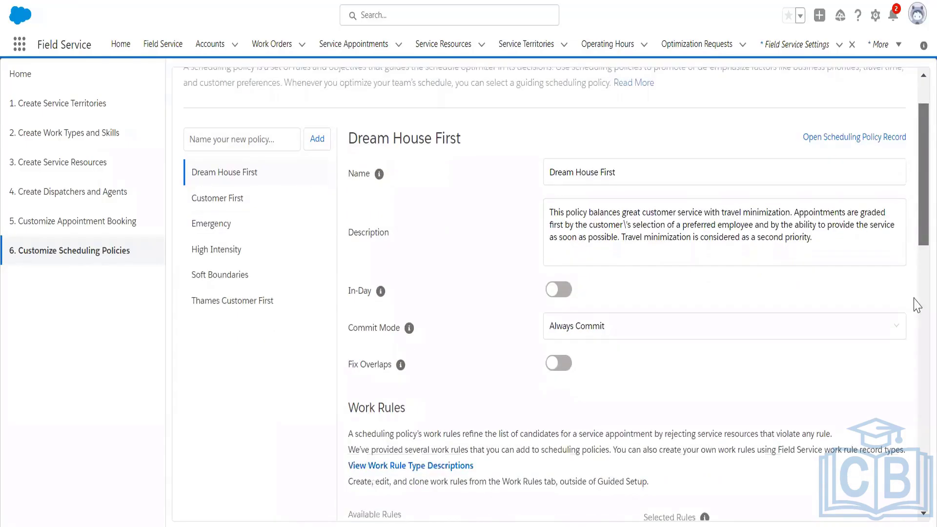
{"action": "scroll", "coordinate": [502, 297], "scroll_direction": "down", "scroll_amount": 3}
{"action": "scroll", "coordinate": [374, 193], "scroll_direction": "down", "scroll_amount": 5}
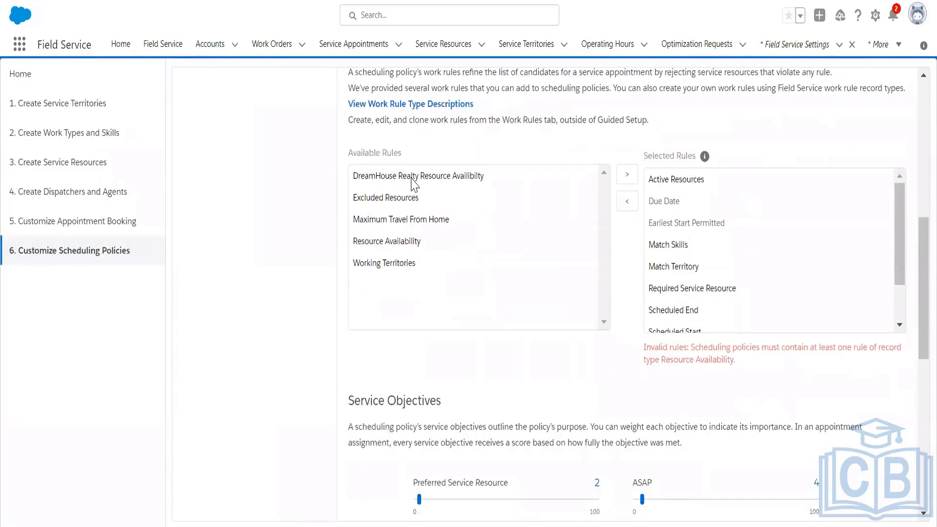
{"action": "left_click", "coordinate": [414, 180]}
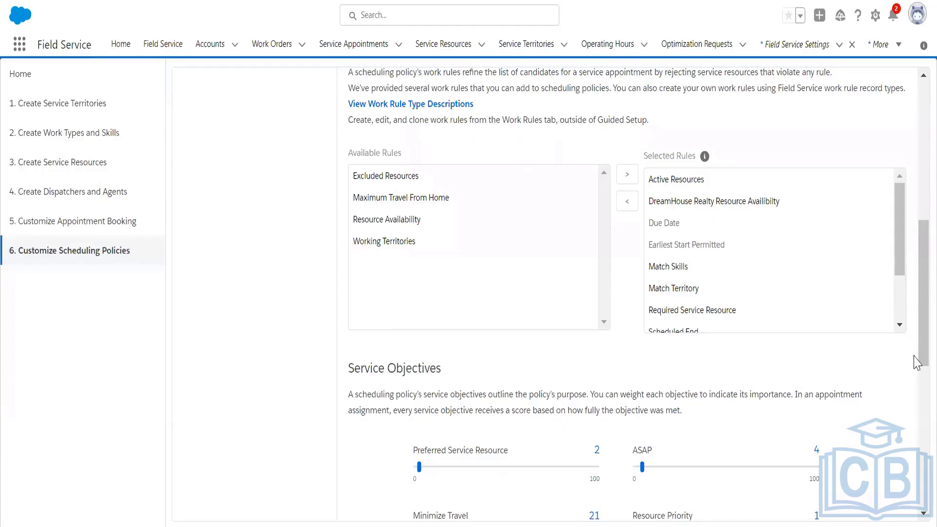
{"action": "scroll", "coordinate": [852, 383], "scroll_direction": "down", "scroll_amount": 4}
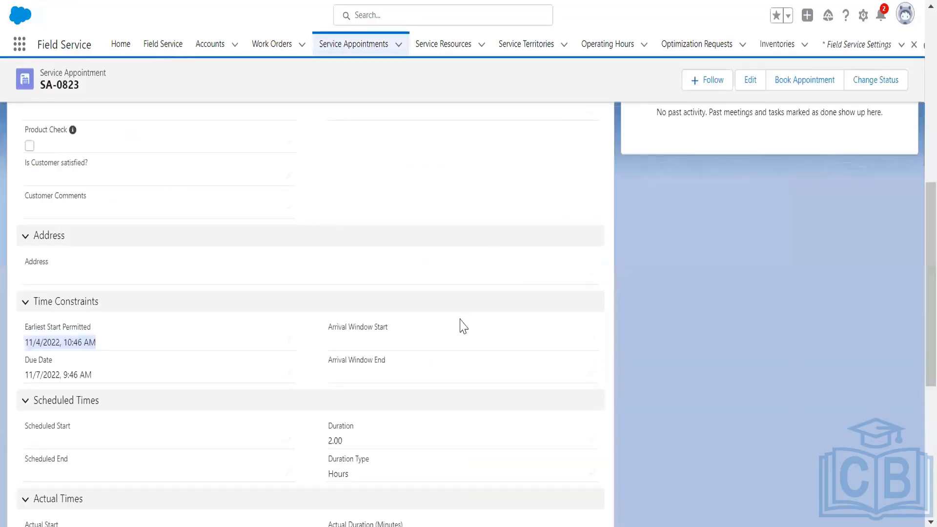
Review the DreamHouse Realty service appointment's time constraints and general information, and open the Field Service dispatcher console
{"action": "scroll", "coordinate": [913, 262], "scroll_direction": "up", "scroll_amount": 6}
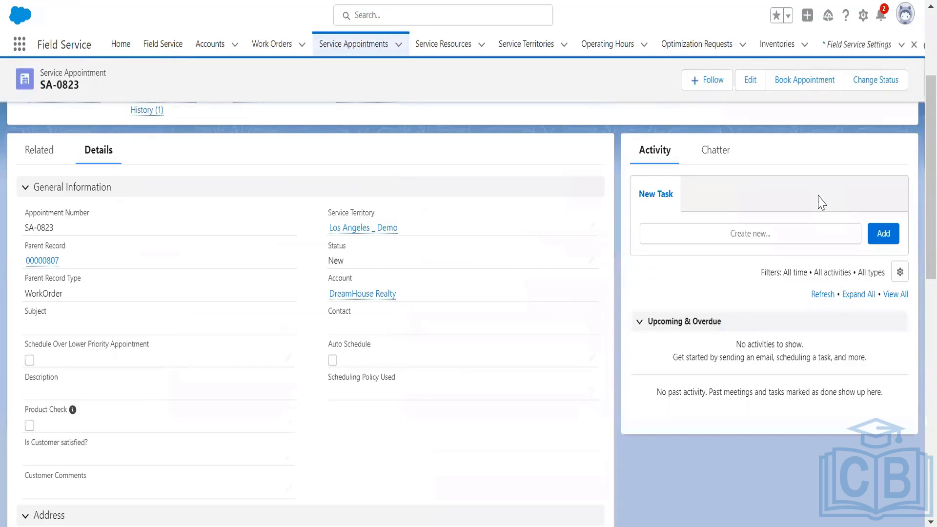
{"action": "scroll", "coordinate": [810, 190], "scroll_direction": "up", "scroll_amount": 4}
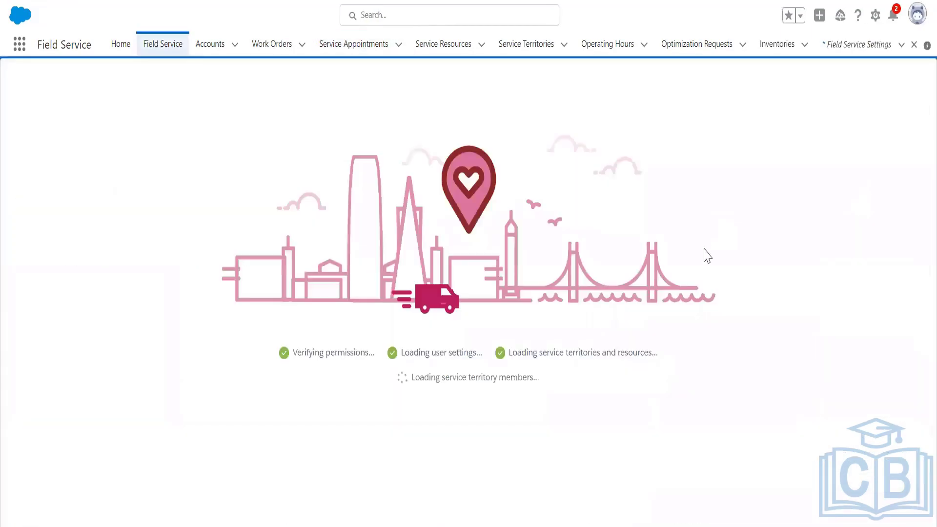